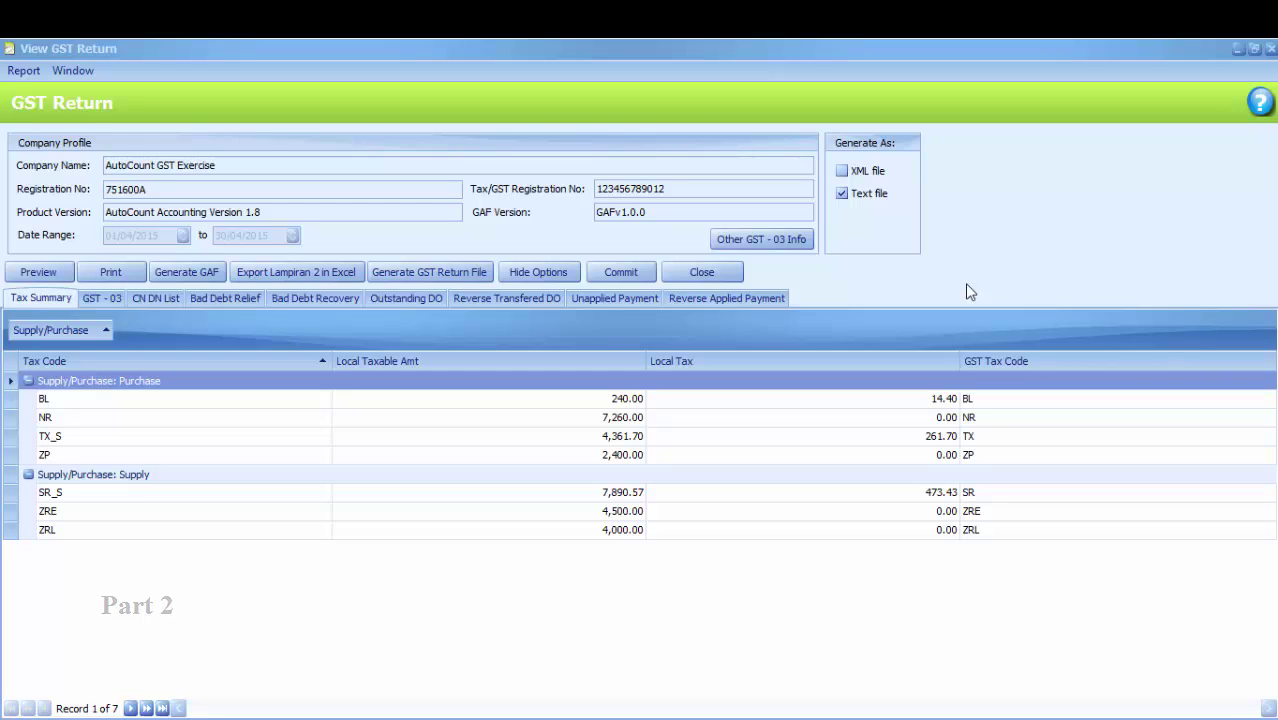
Attempt to commit the GST return and dismiss the missing GST-03 info warning
{"action": "left_click", "coordinate": [105, 297]}
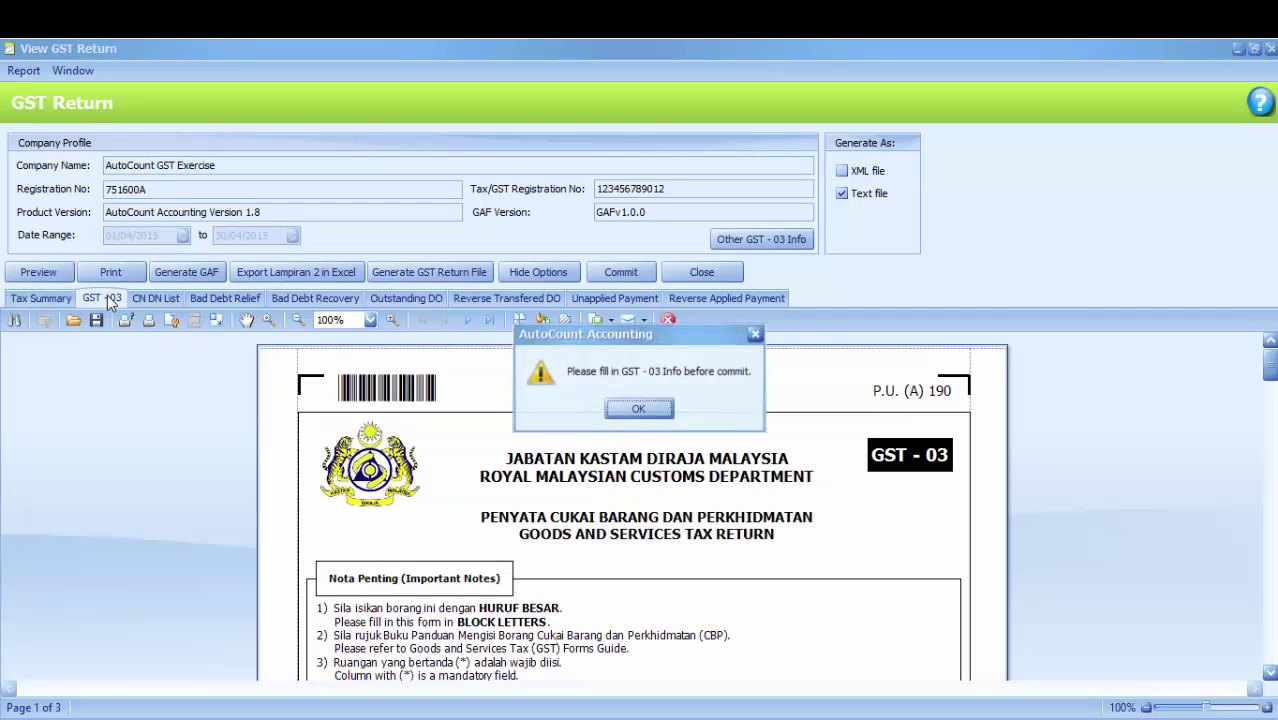
{"action": "left_click", "coordinate": [668, 413]}
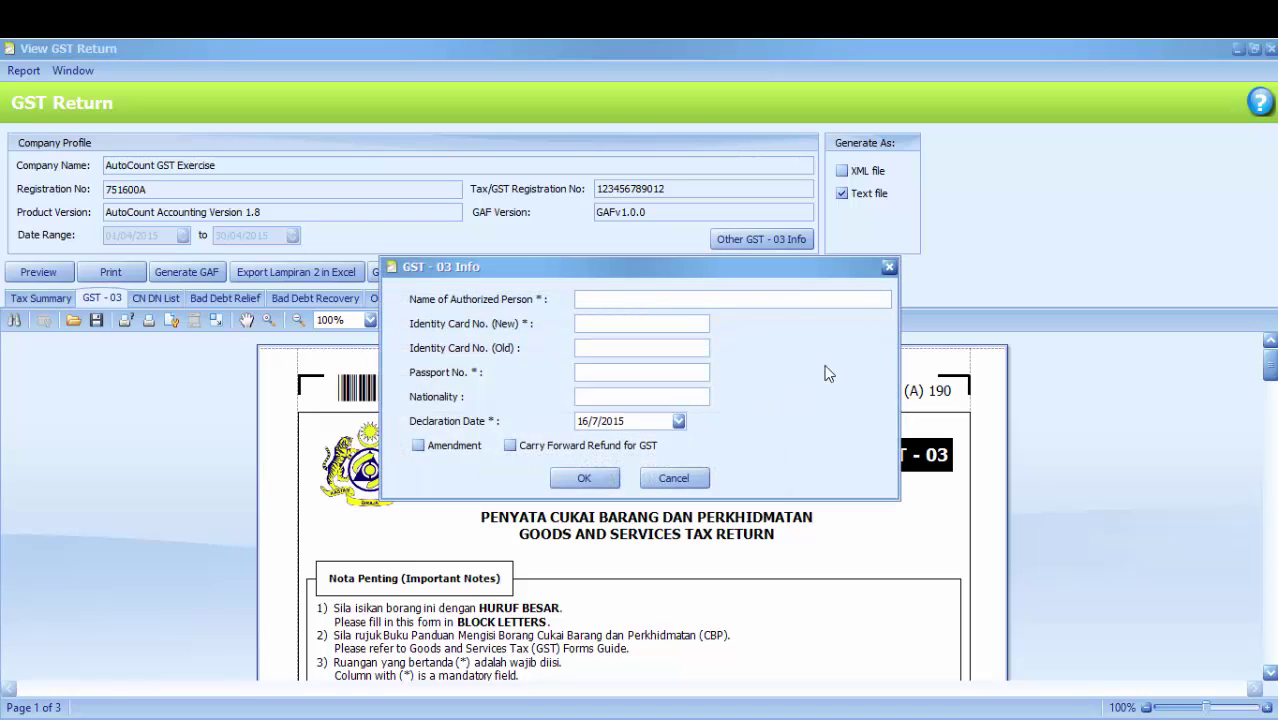
{"action": "left_click", "coordinate": [889, 267]}
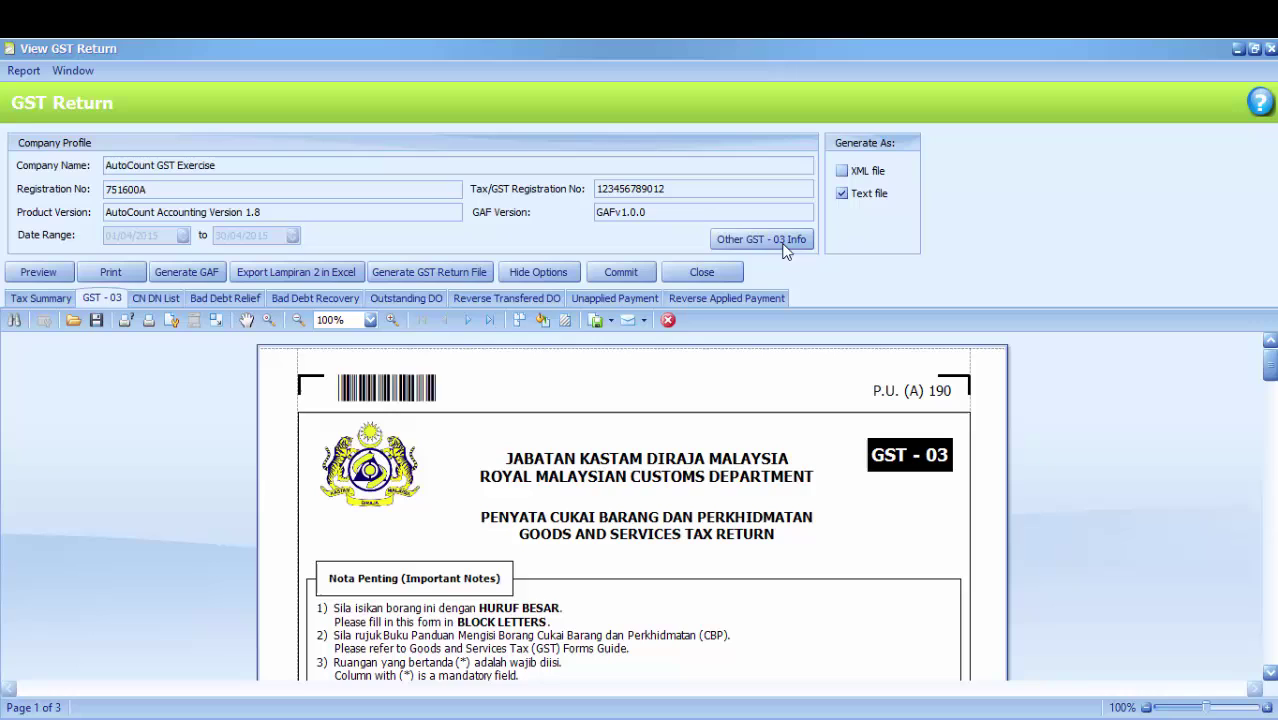
Enter the authorised person's name and new IC number in Other GST-03 Info and save
{"action": "left_click", "coordinate": [760, 240]}
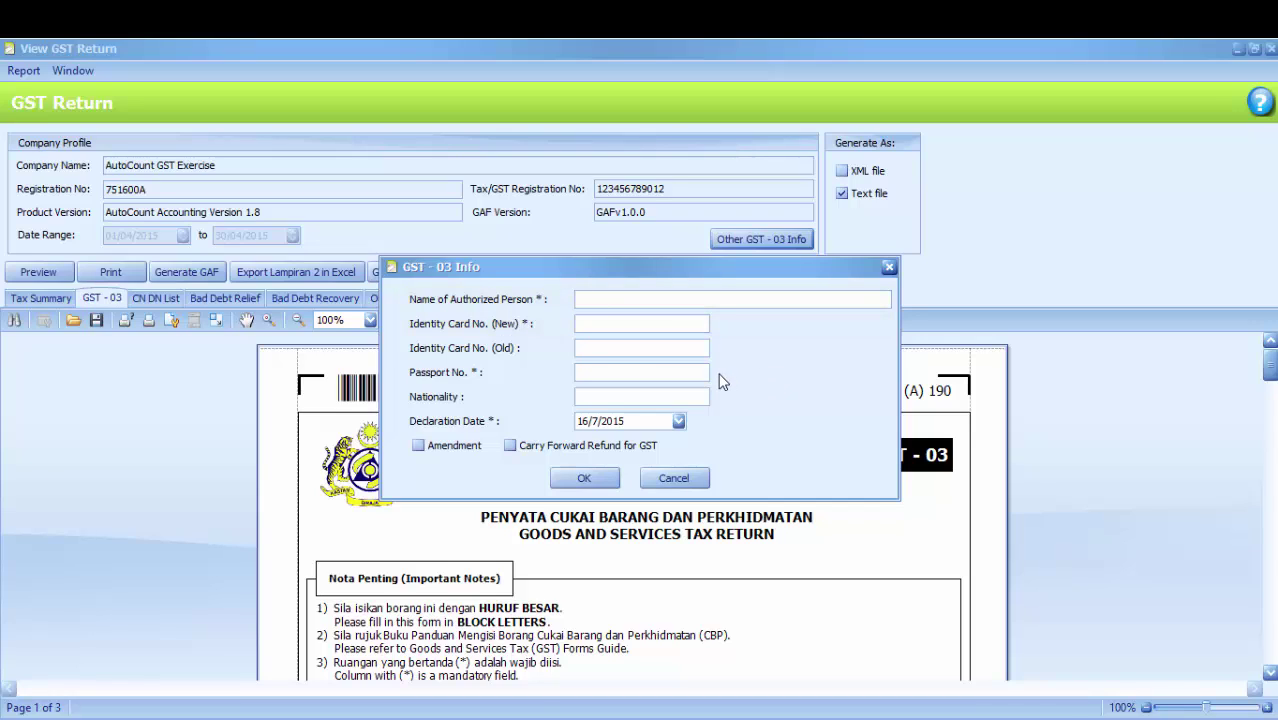
{"action": "type", "text": "tmy"}
{"action": "left_click", "coordinate": [651, 323]}
{"action": "type", "text": "123456"}
{"action": "left_click", "coordinate": [597, 479]}
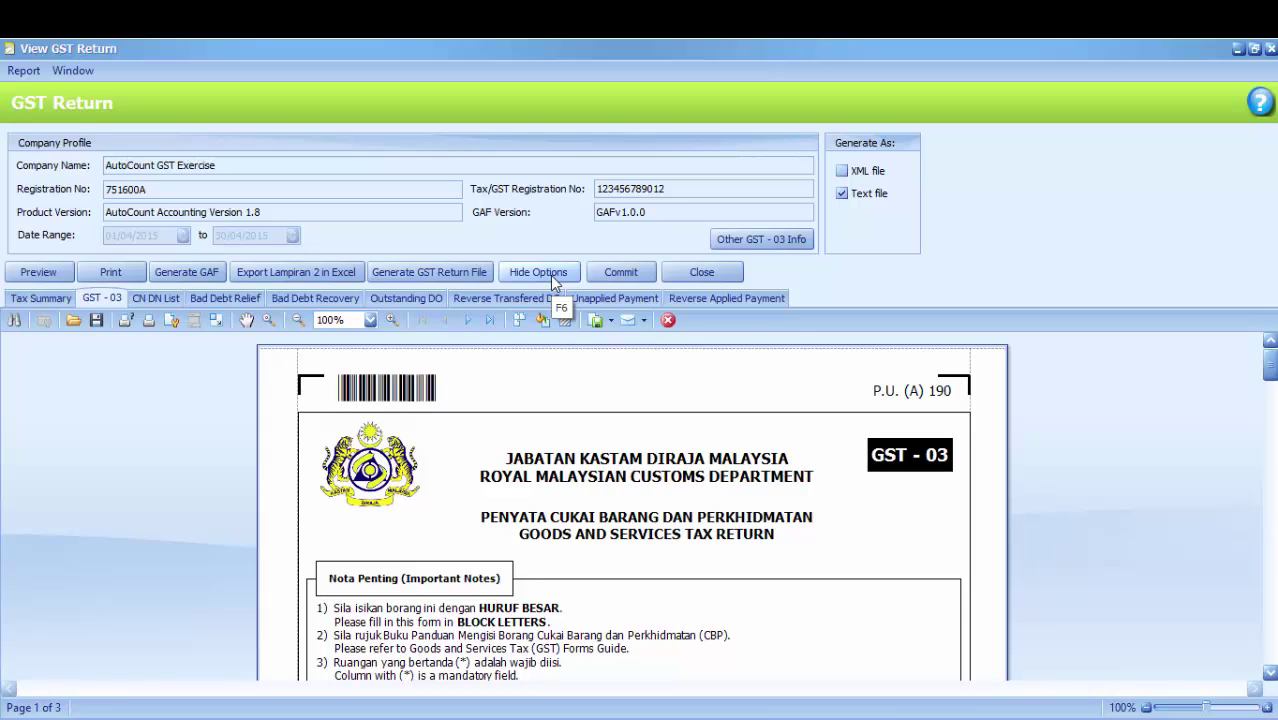
Collapse the company profile and scroll to Part B, showing output tax RM 473.43 for April 2015
{"action": "left_click", "coordinate": [553, 278]}
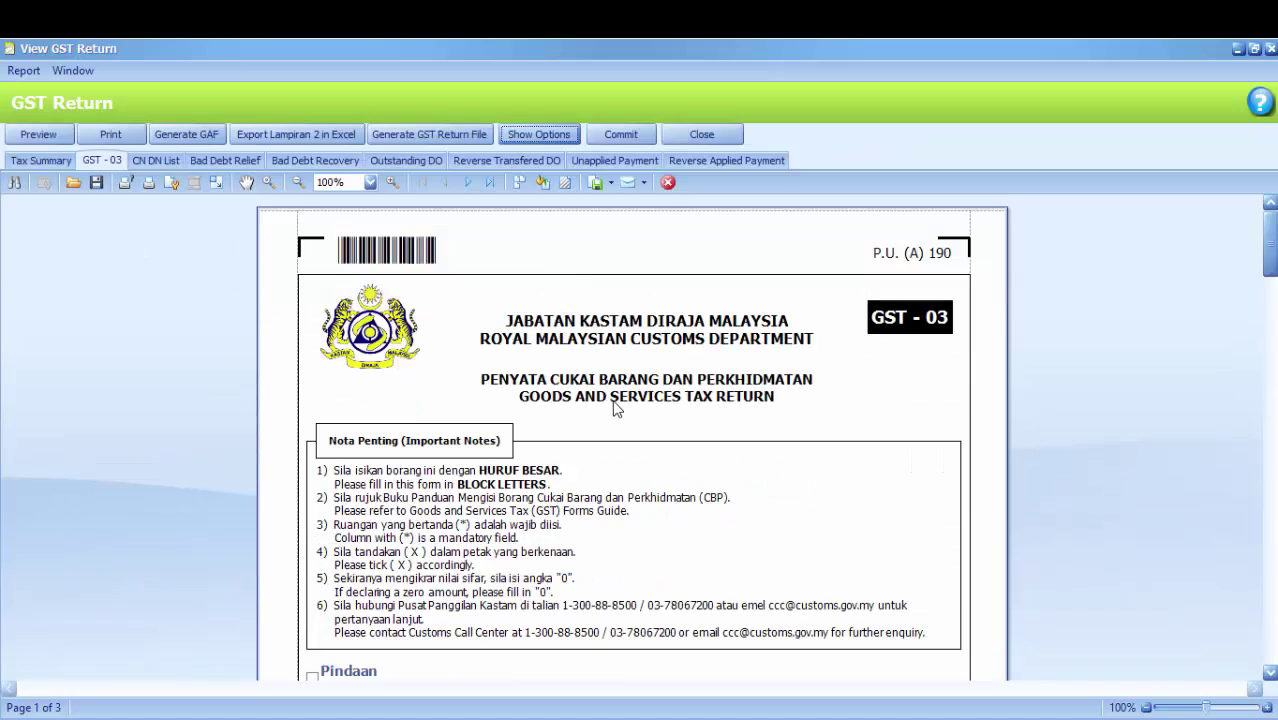
{"action": "scroll", "coordinate": [617, 412], "scroll_direction": "down", "scroll_amount": 4}
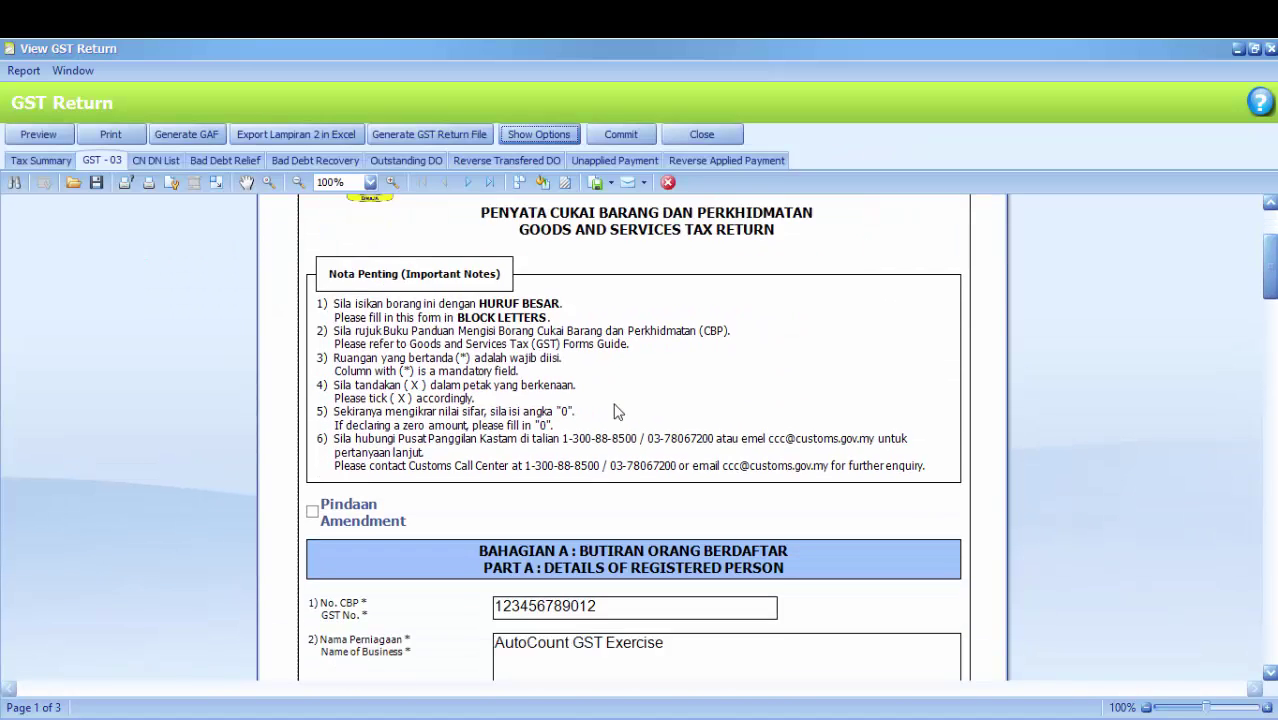
{"action": "scroll", "coordinate": [617, 412], "scroll_direction": "down", "scroll_amount": 5}
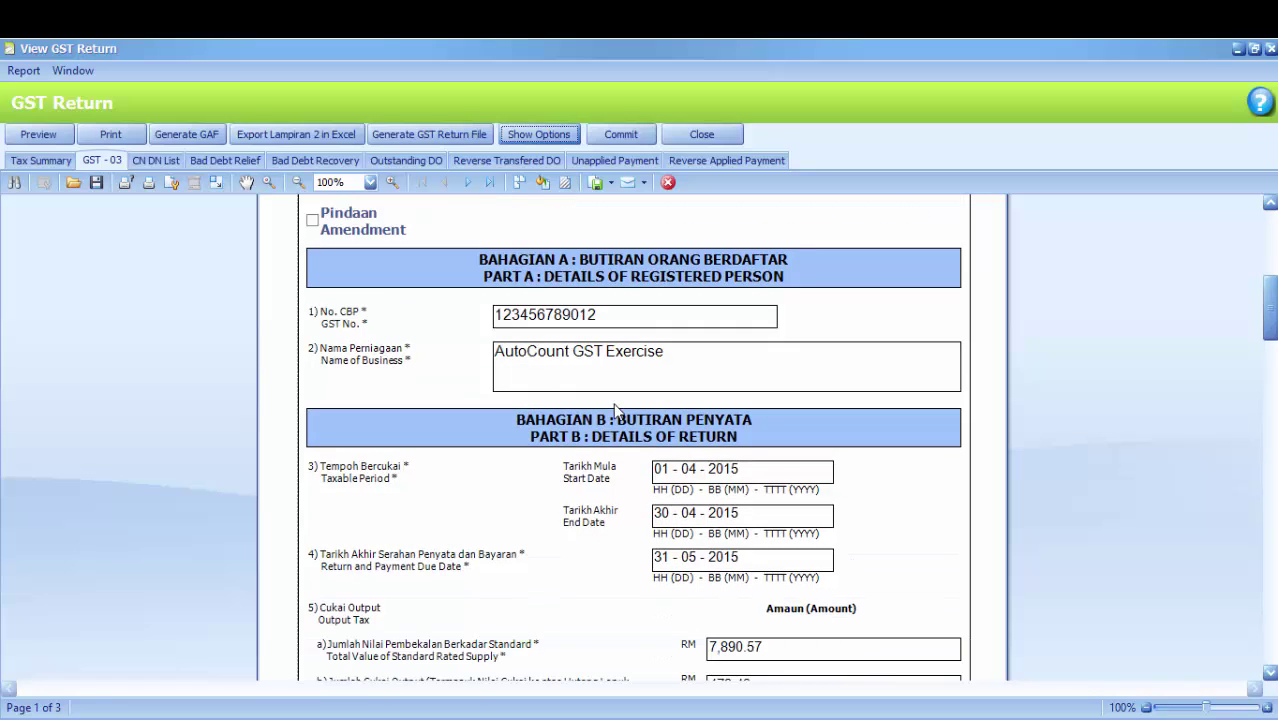
{"action": "scroll", "coordinate": [617, 411], "scroll_direction": "down", "scroll_amount": 1}
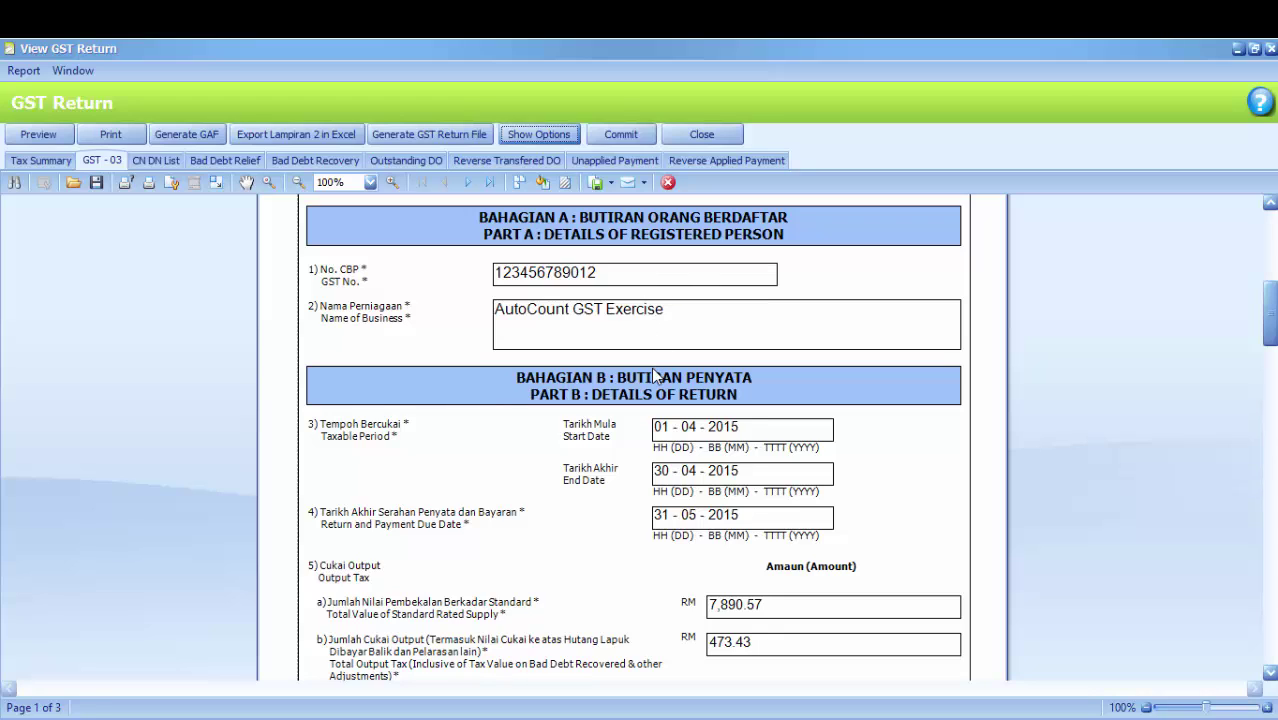
{"action": "scroll", "coordinate": [663, 418], "scroll_direction": "down", "scroll_amount": 3}
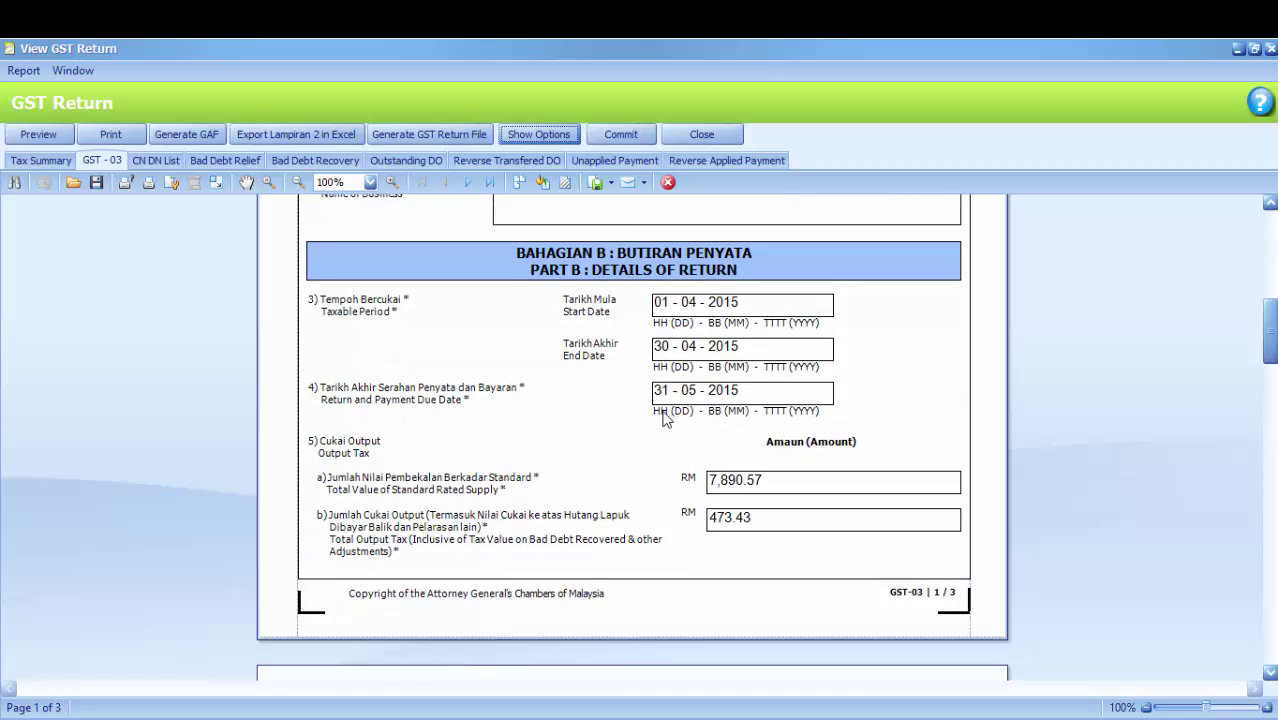
{"action": "scroll", "coordinate": [663, 418], "scroll_direction": "down", "scroll_amount": 1}
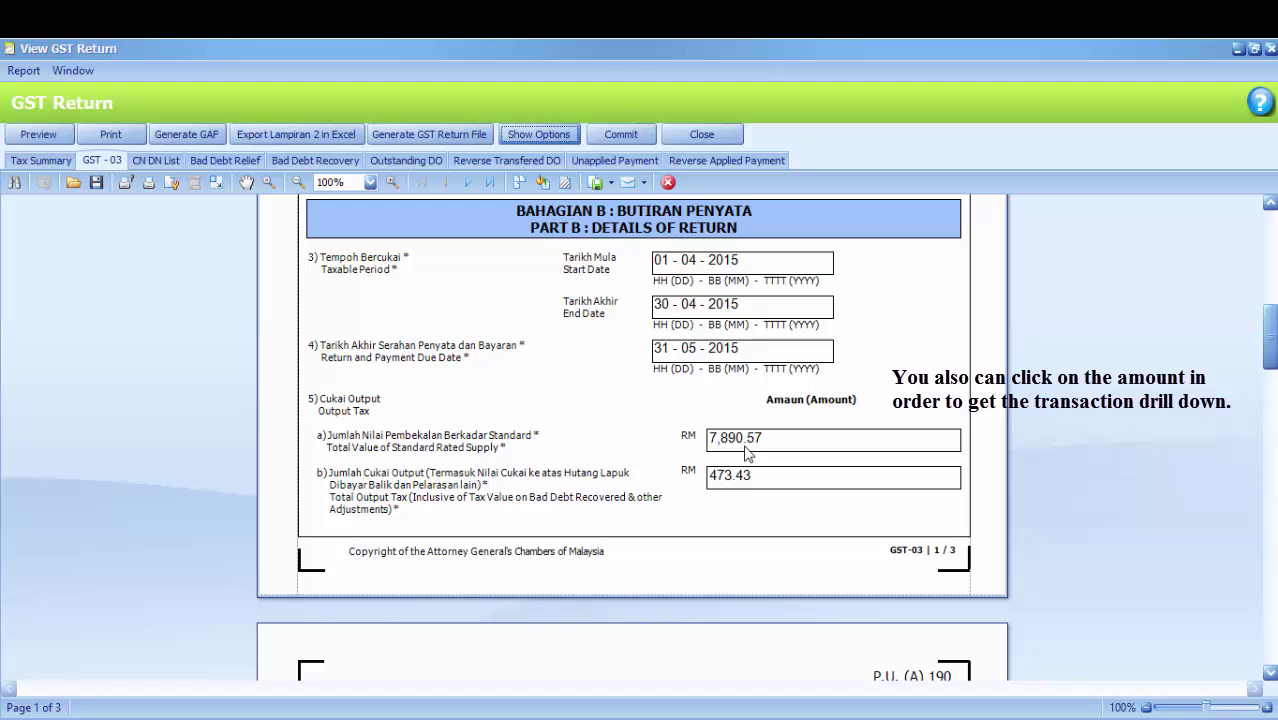
{"action": "left_click", "coordinate": [745, 440]}
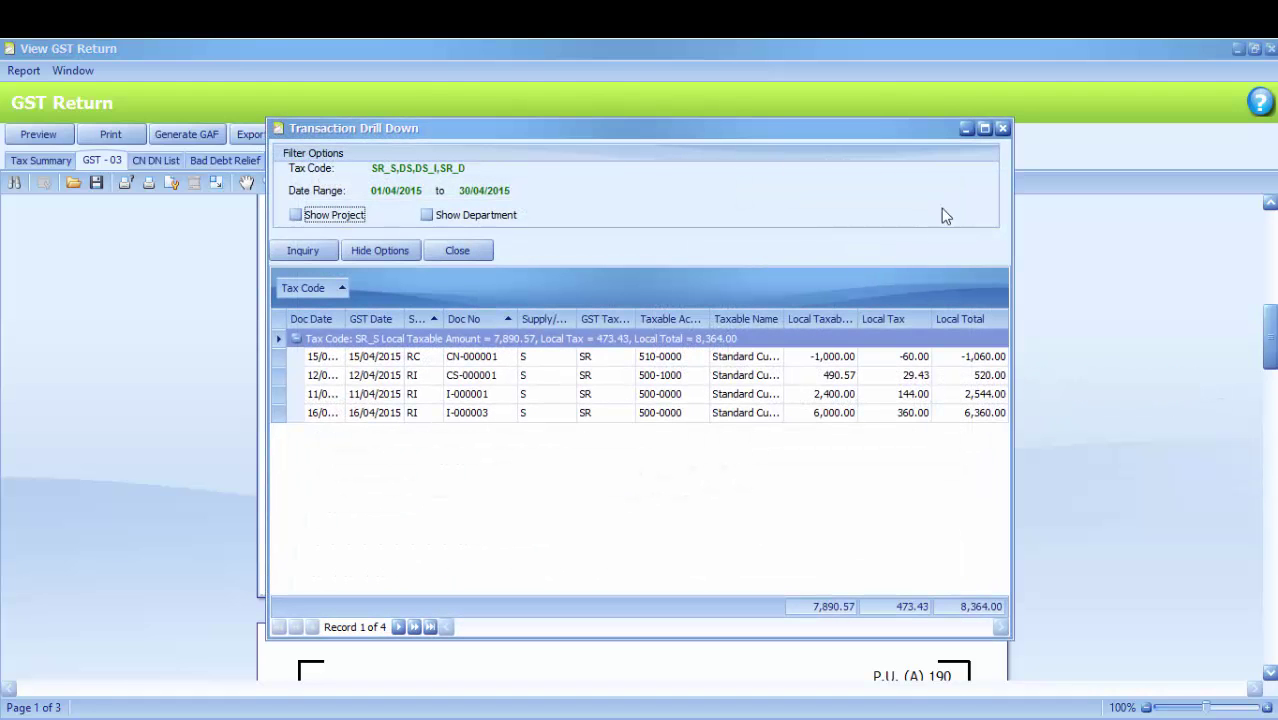
{"action": "left_click", "coordinate": [1003, 131]}
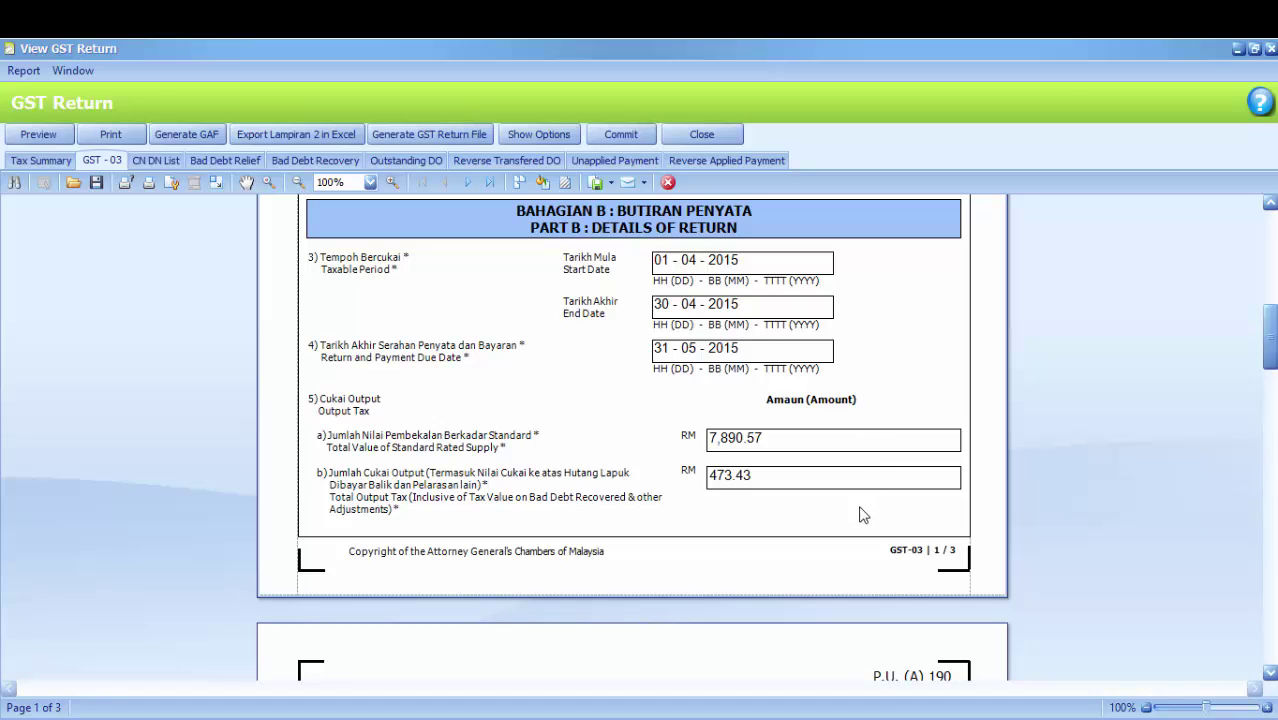
{"action": "double_click", "coordinate": [729, 478]}
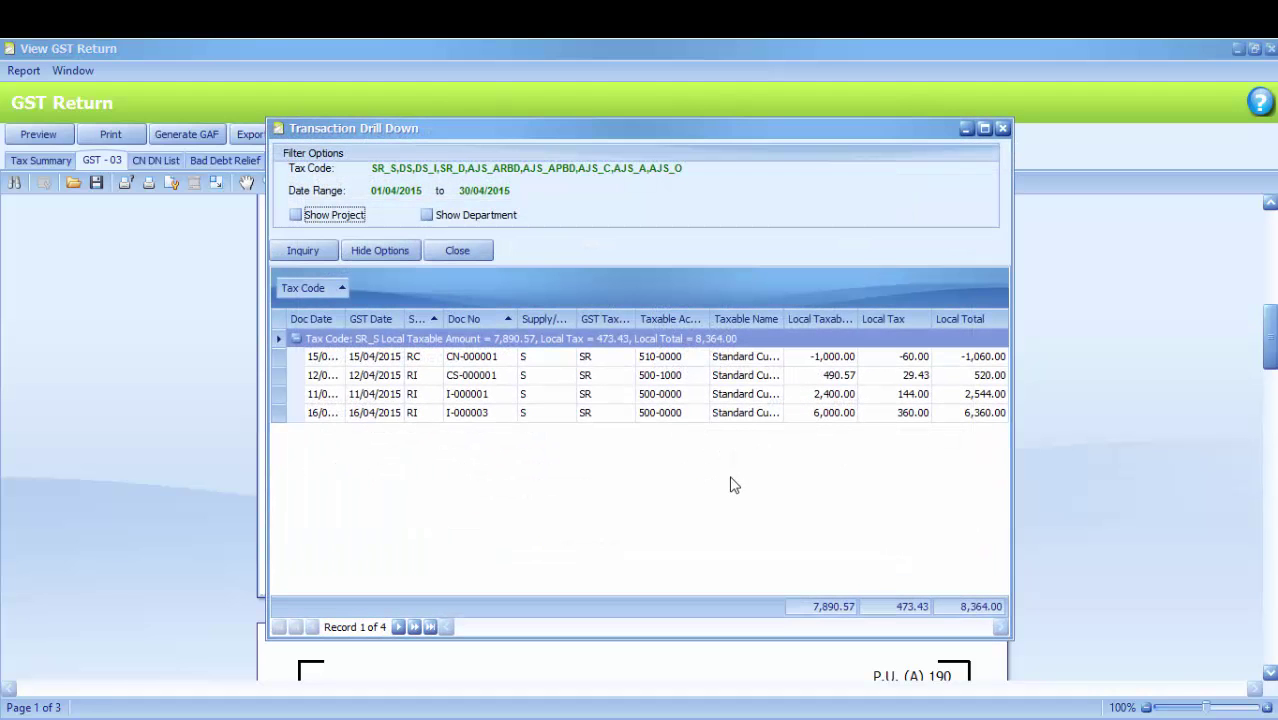
{"action": "left_click", "coordinate": [1002, 129]}
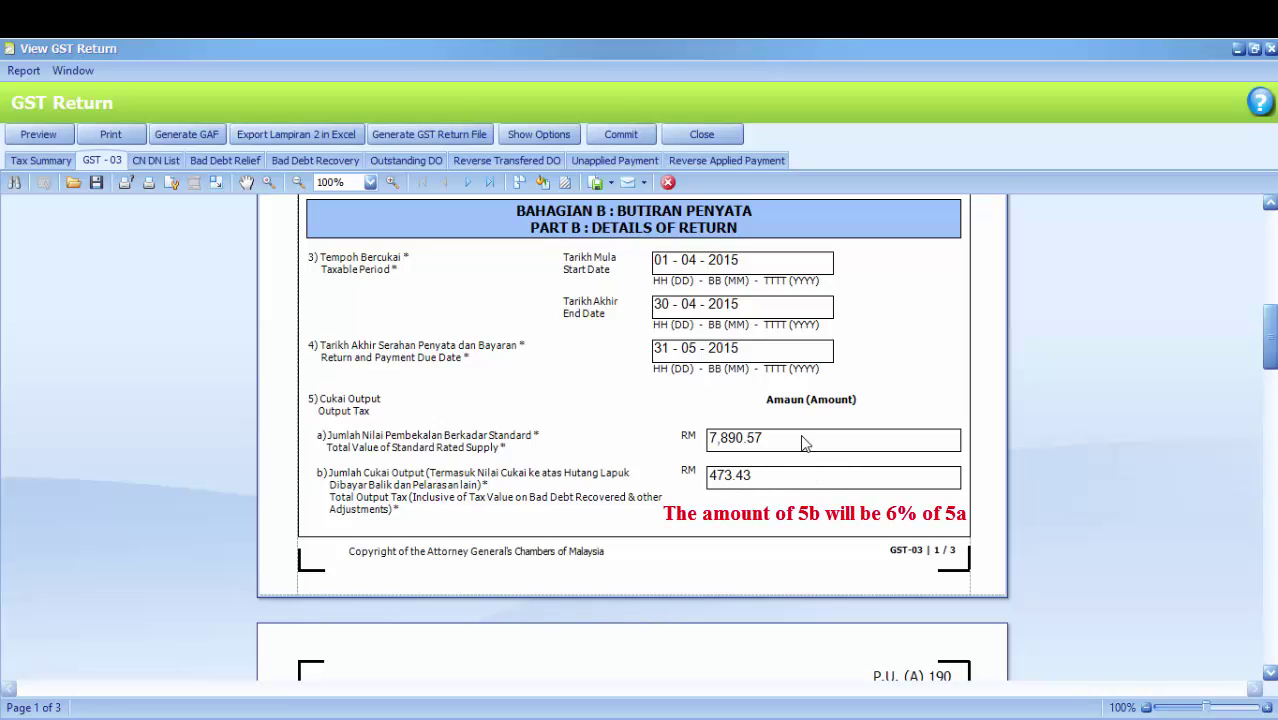
Scroll to page 2 showing GST payable of RM 211.73 and the Part C supplies
{"action": "scroll", "coordinate": [801, 439], "scroll_direction": "down", "scroll_amount": 4}
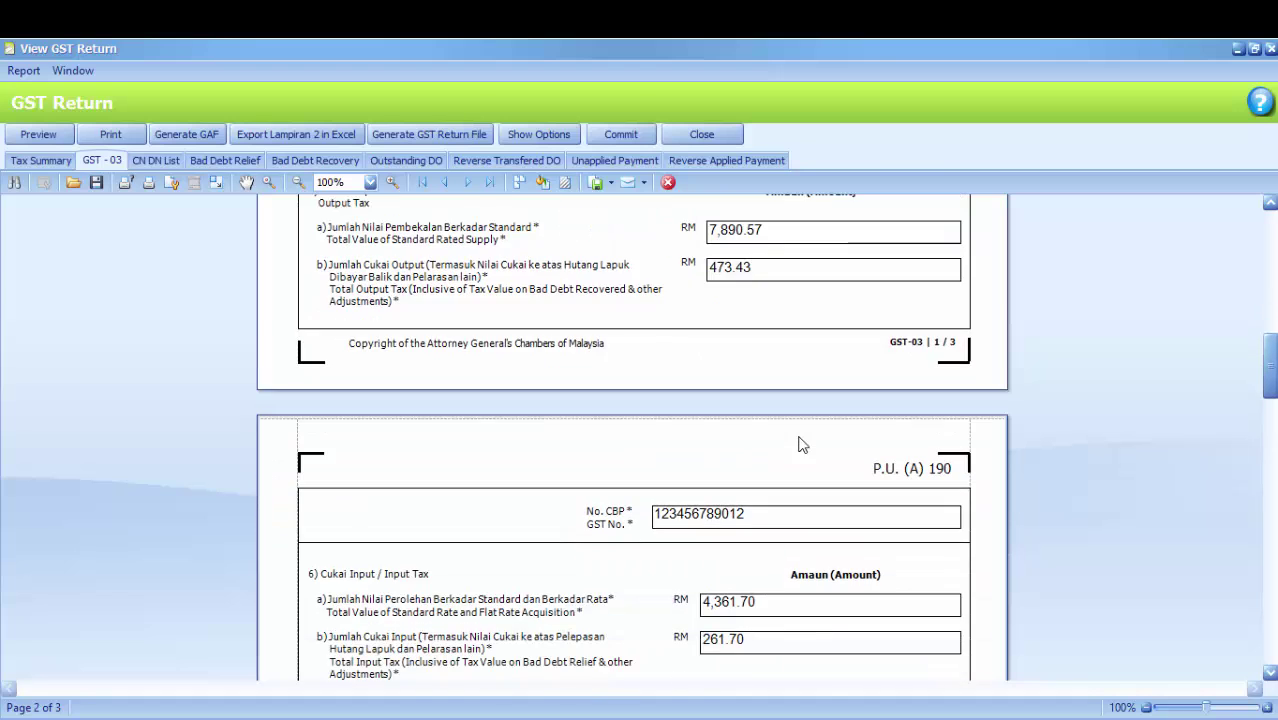
{"action": "scroll", "coordinate": [801, 444], "scroll_direction": "down", "scroll_amount": 6}
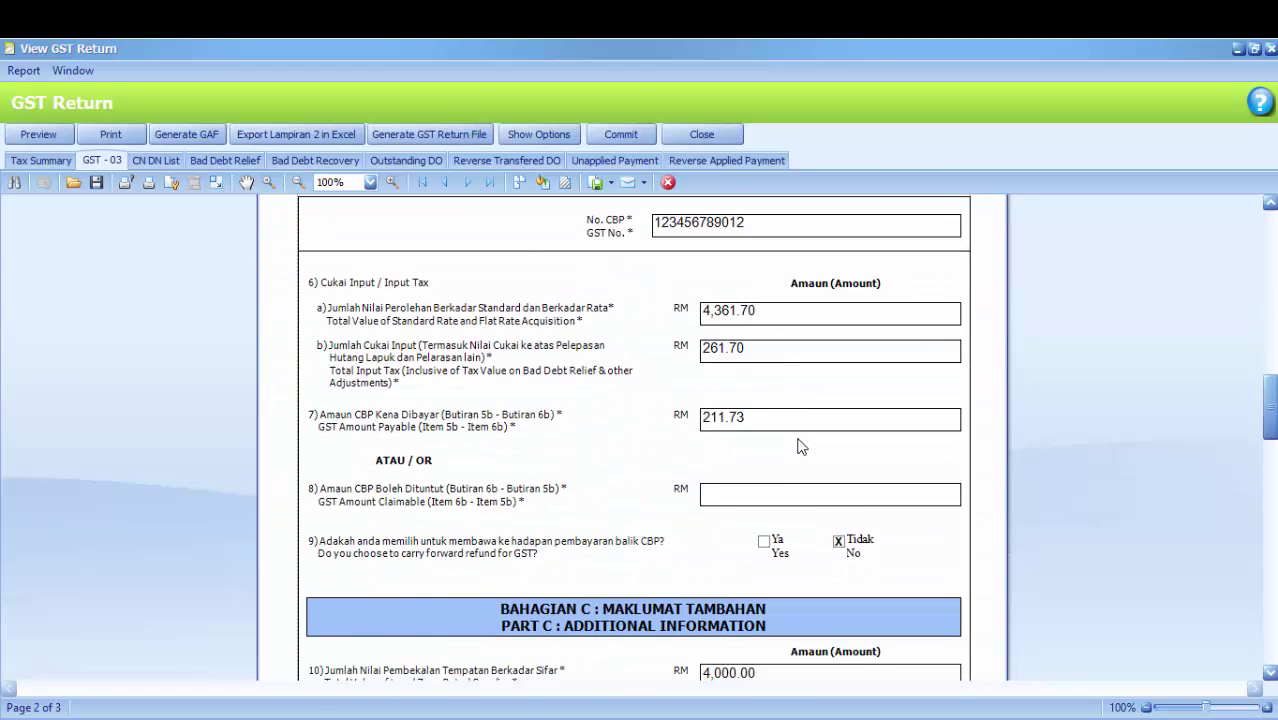
{"action": "scroll", "coordinate": [801, 446], "scroll_direction": "down", "scroll_amount": 1}
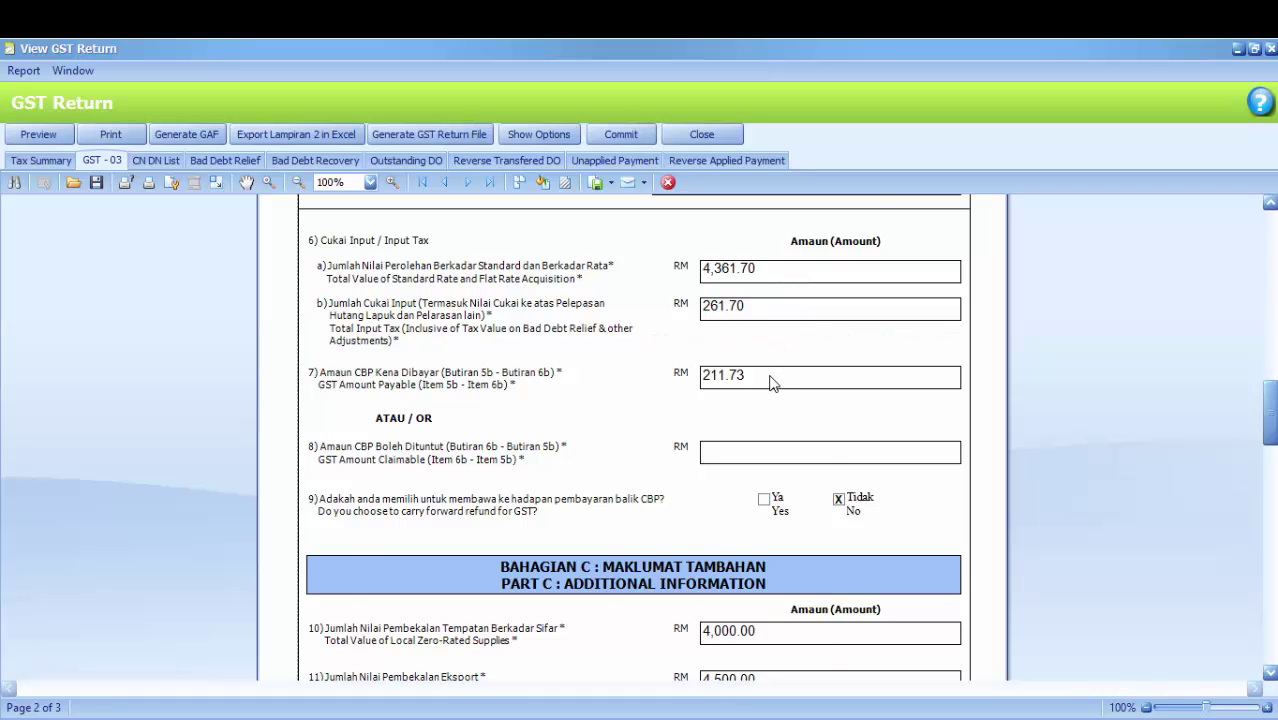
{"action": "scroll", "coordinate": [770, 382], "scroll_direction": "down", "scroll_amount": 2}
{"action": "scroll", "coordinate": [764, 324], "scroll_direction": "up", "scroll_amount": 1}
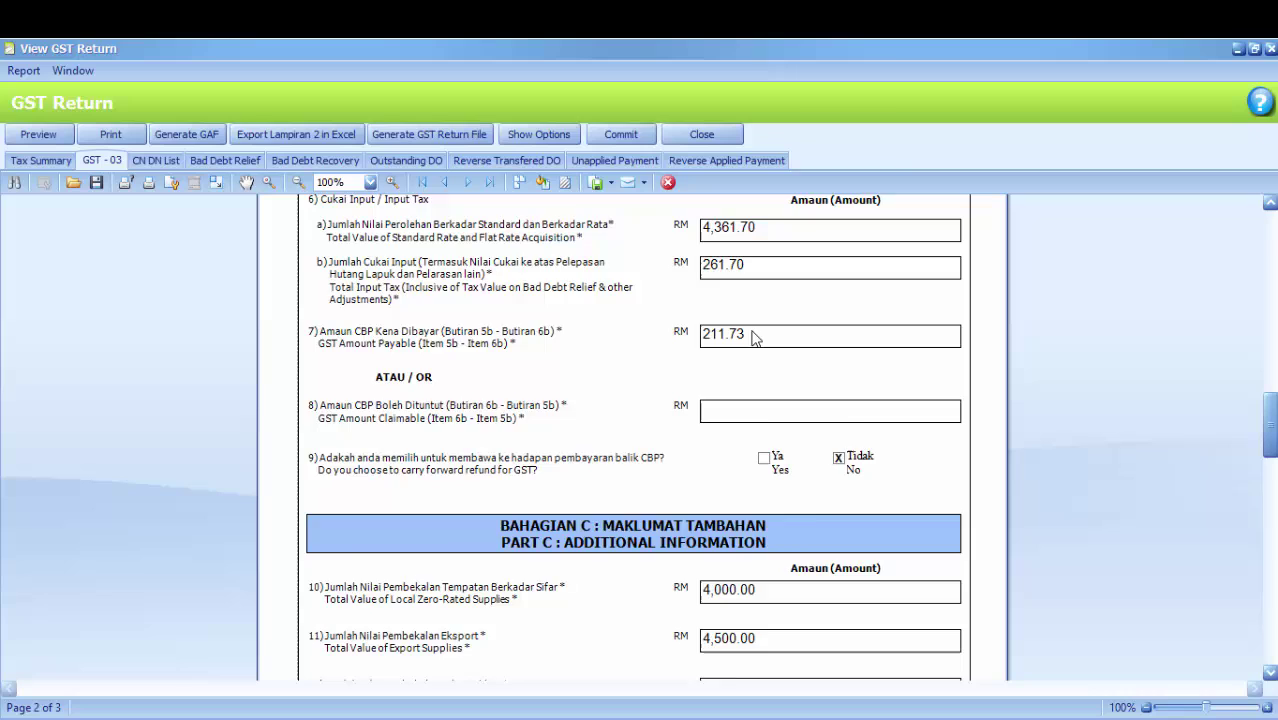
{"action": "scroll", "coordinate": [758, 326], "scroll_direction": "down", "scroll_amount": 1}
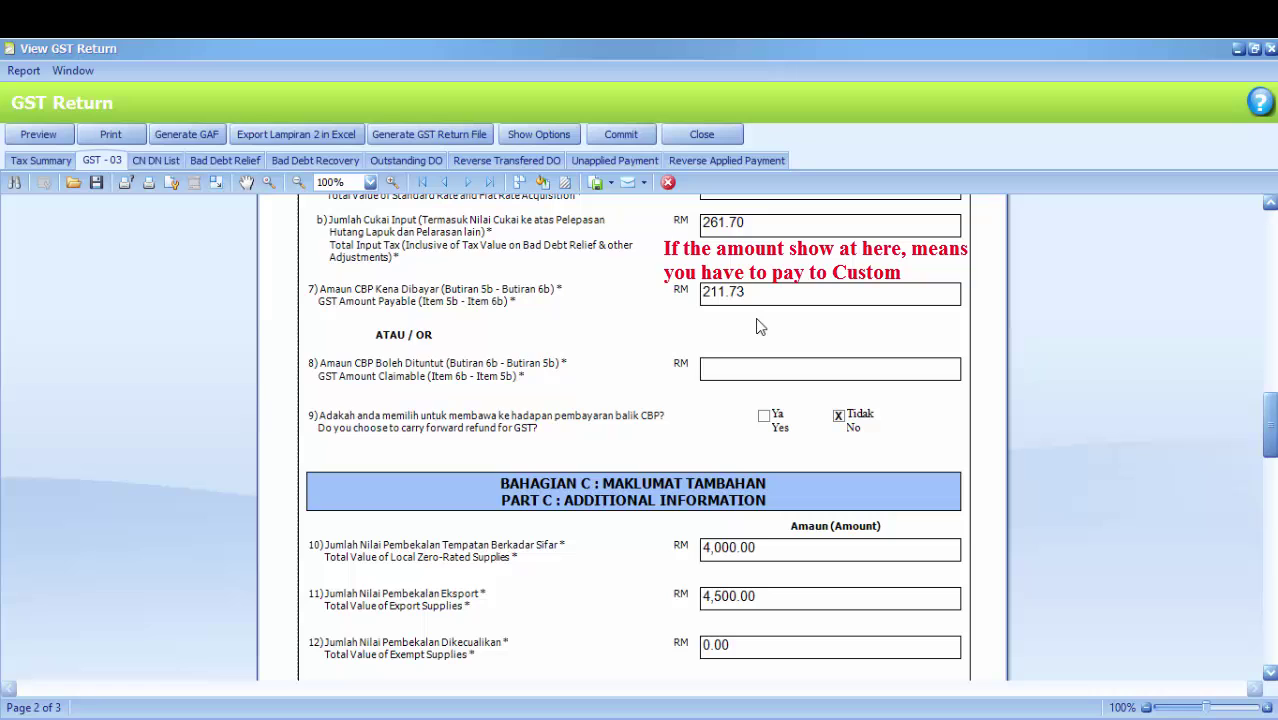
{"action": "scroll", "coordinate": [757, 326], "scroll_direction": "down", "scroll_amount": 1}
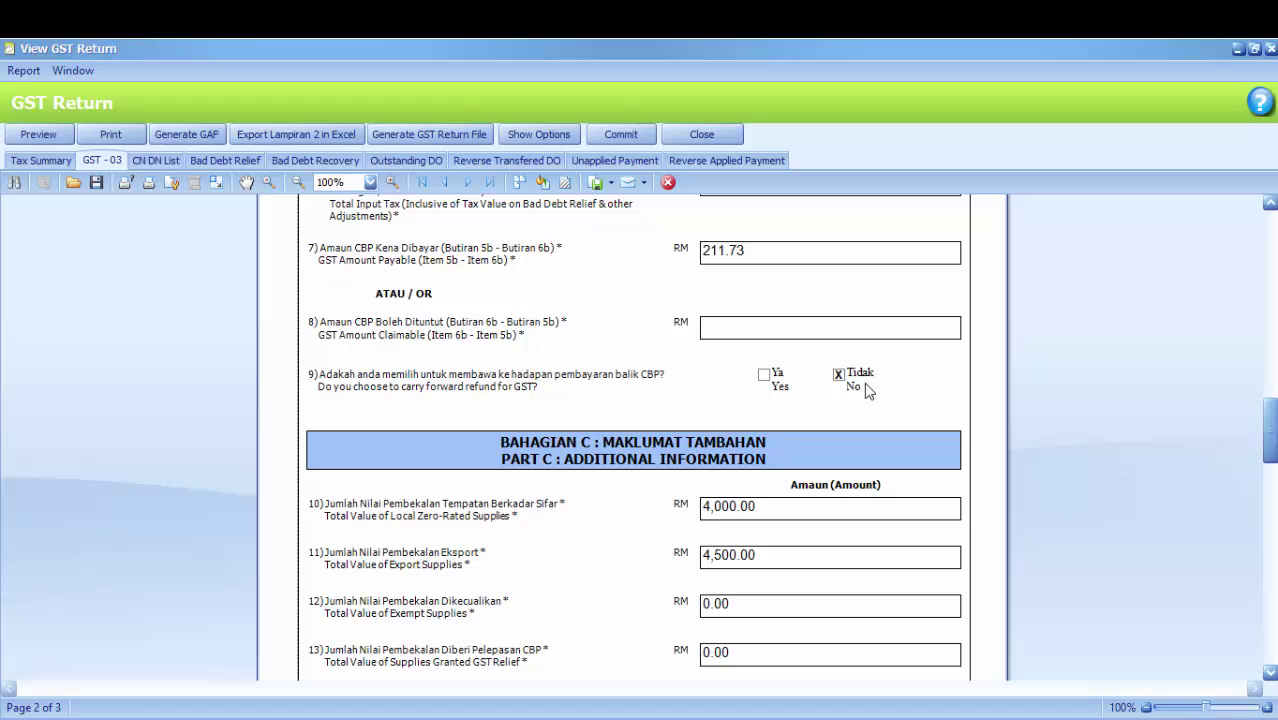
Turn Carry Forward Refund for GST on, then back off so item 9 answers No
{"action": "left_click", "coordinate": [554, 136]}
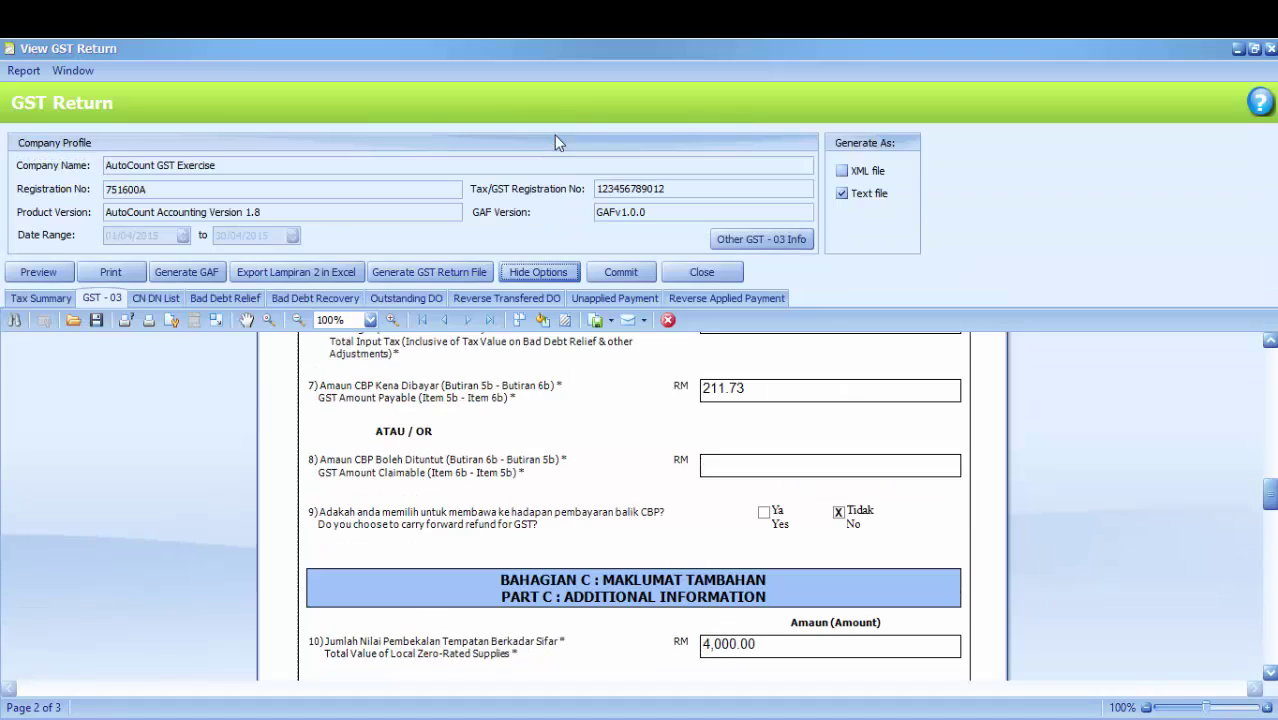
{"action": "left_click", "coordinate": [738, 240]}
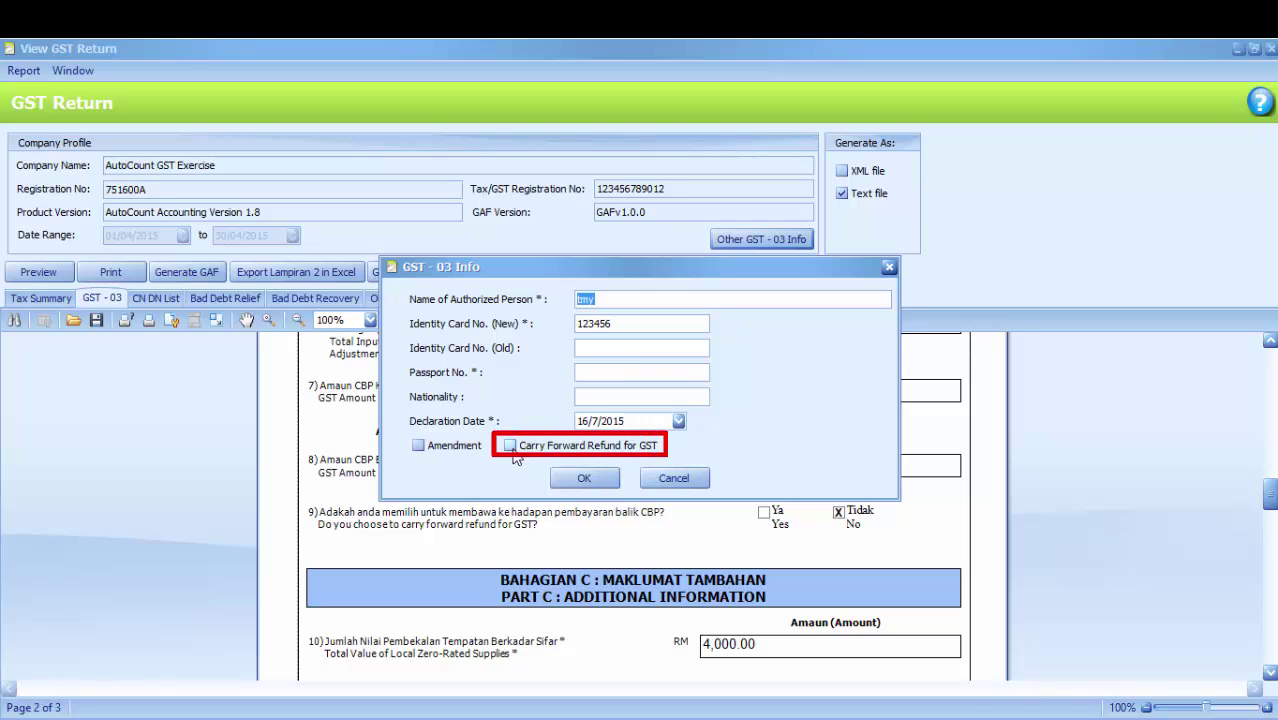
{"action": "left_click", "coordinate": [511, 447]}
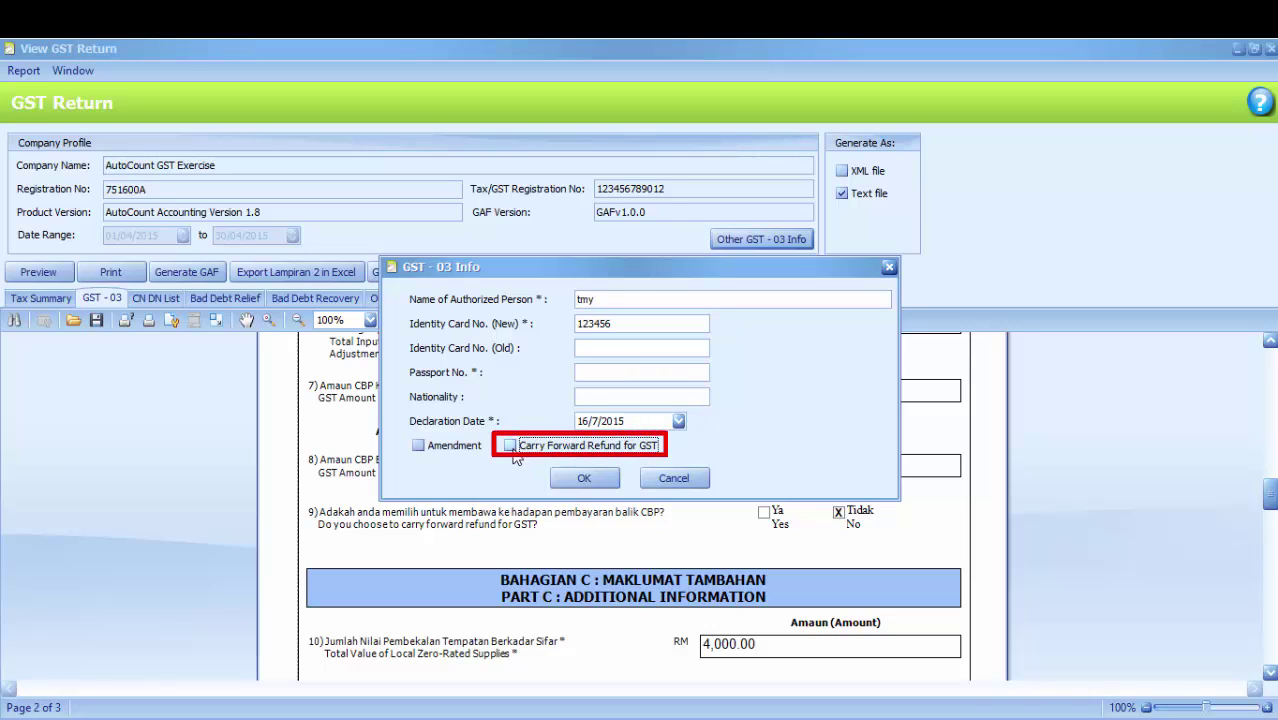
{"action": "left_click", "coordinate": [584, 480]}
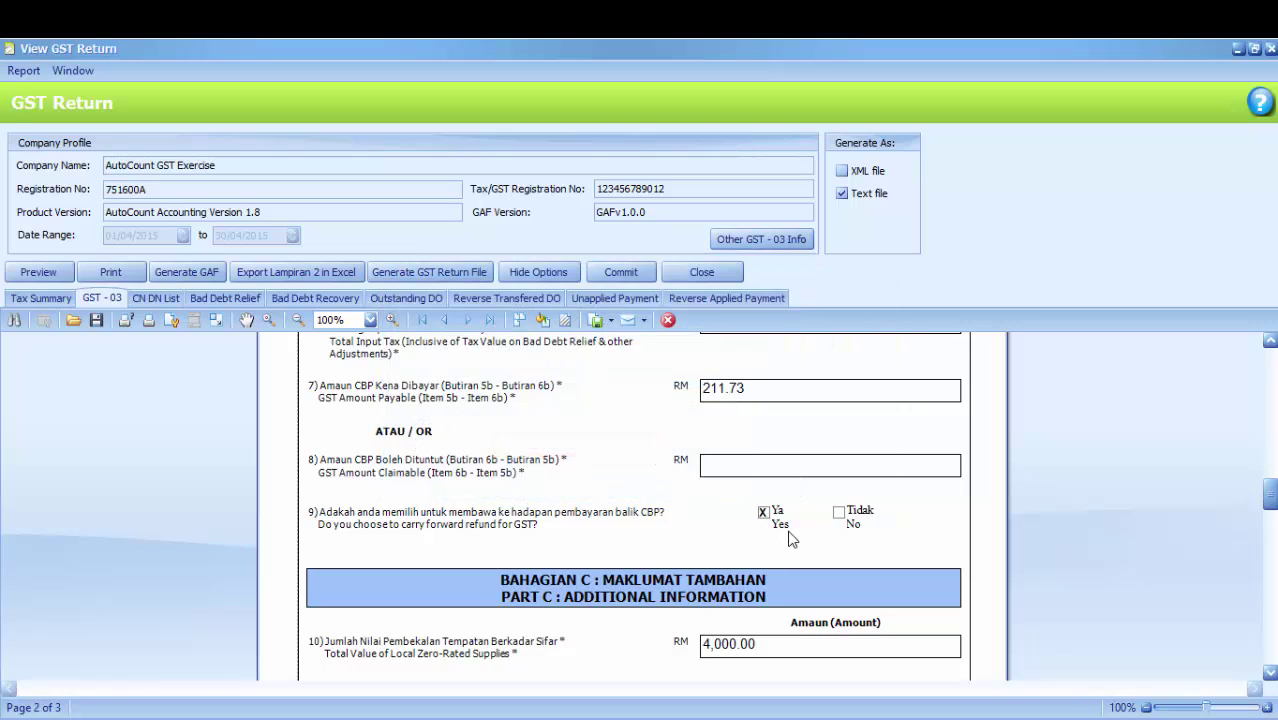
{"action": "left_click", "coordinate": [790, 239]}
{"action": "left_click", "coordinate": [525, 450]}
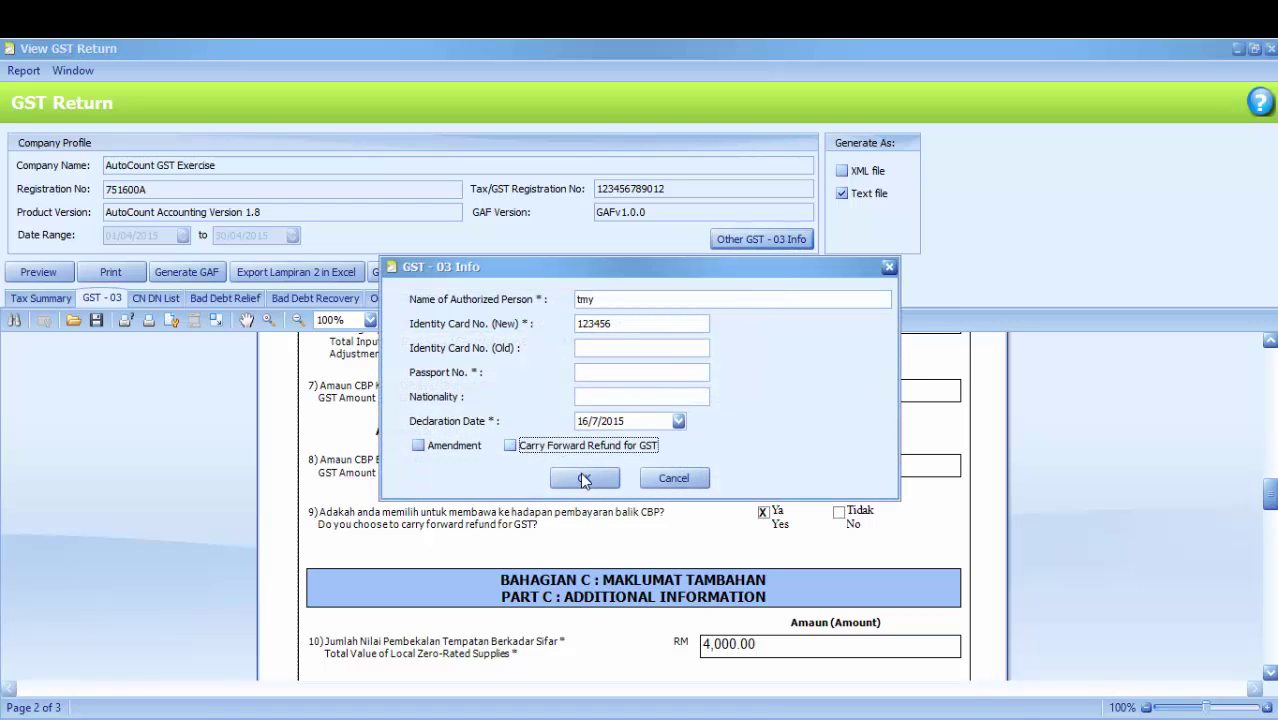
{"action": "left_click", "coordinate": [584, 478]}
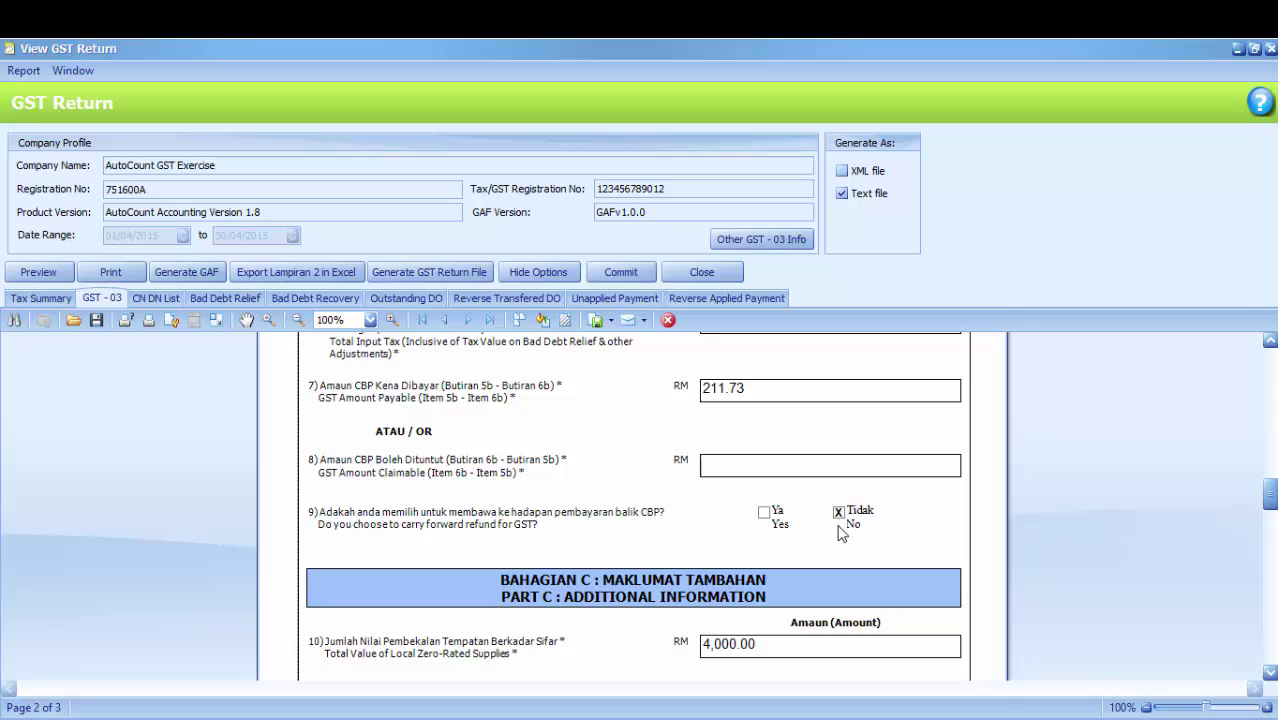
Collapse the company profile and scroll to page 3's MSIC code 62010 table
{"action": "scroll", "coordinate": [840, 533], "scroll_direction": "down", "scroll_amount": 5}
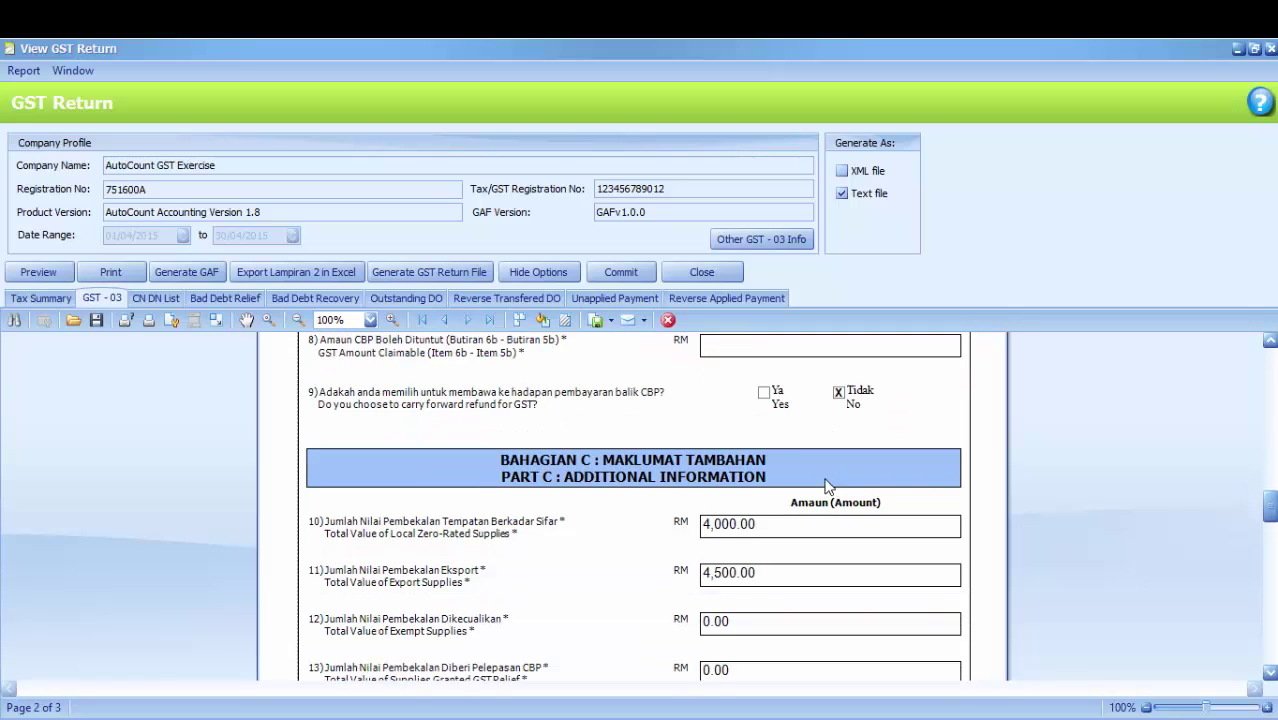
{"action": "scroll", "coordinate": [785, 449], "scroll_direction": "down", "scroll_amount": 1}
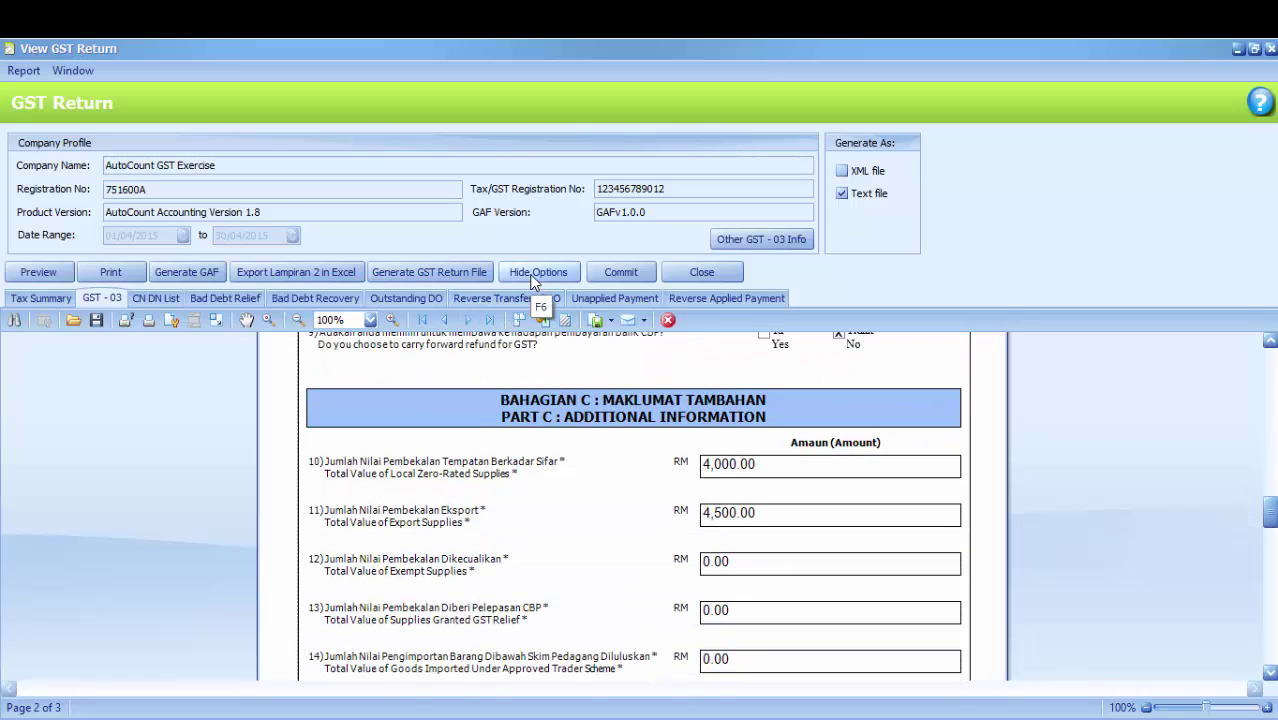
{"action": "left_click", "coordinate": [537, 272]}
{"action": "scroll", "coordinate": [658, 345], "scroll_direction": "down", "scroll_amount": 1}
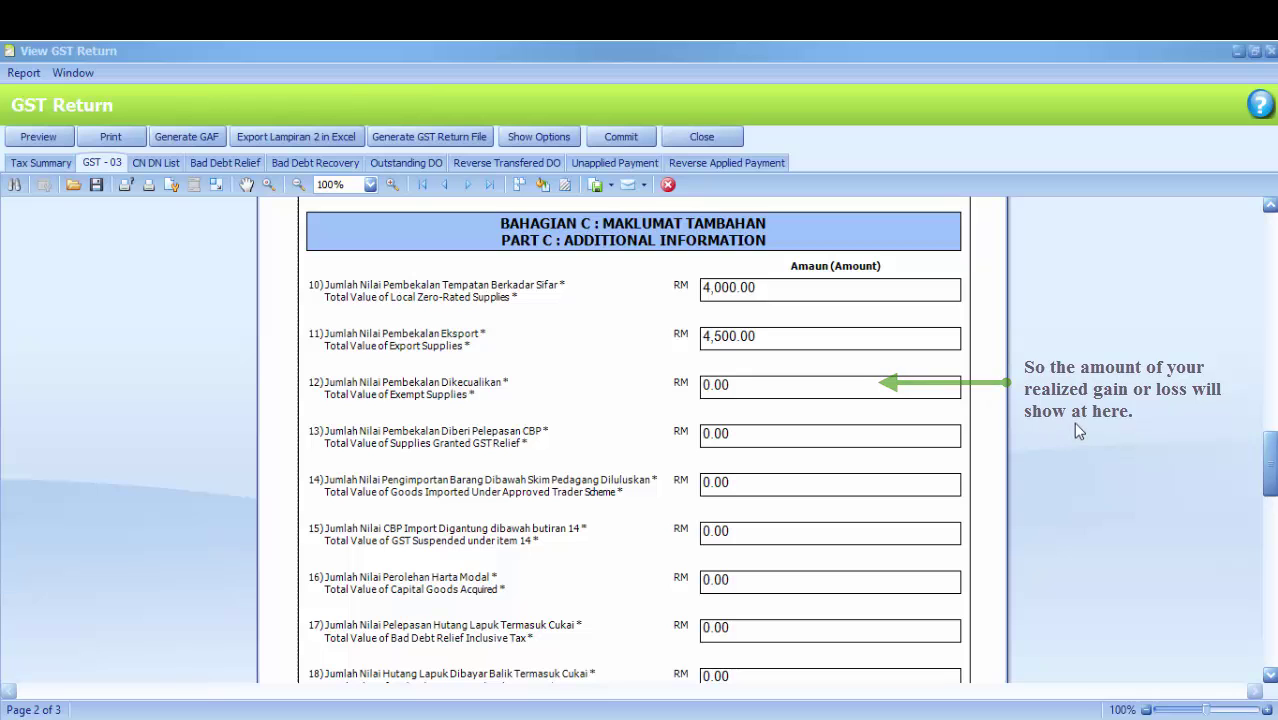
{"action": "scroll", "coordinate": [1076, 428], "scroll_direction": "down", "scroll_amount": 3}
{"action": "scroll", "coordinate": [1076, 430], "scroll_direction": "down", "scroll_amount": 10}
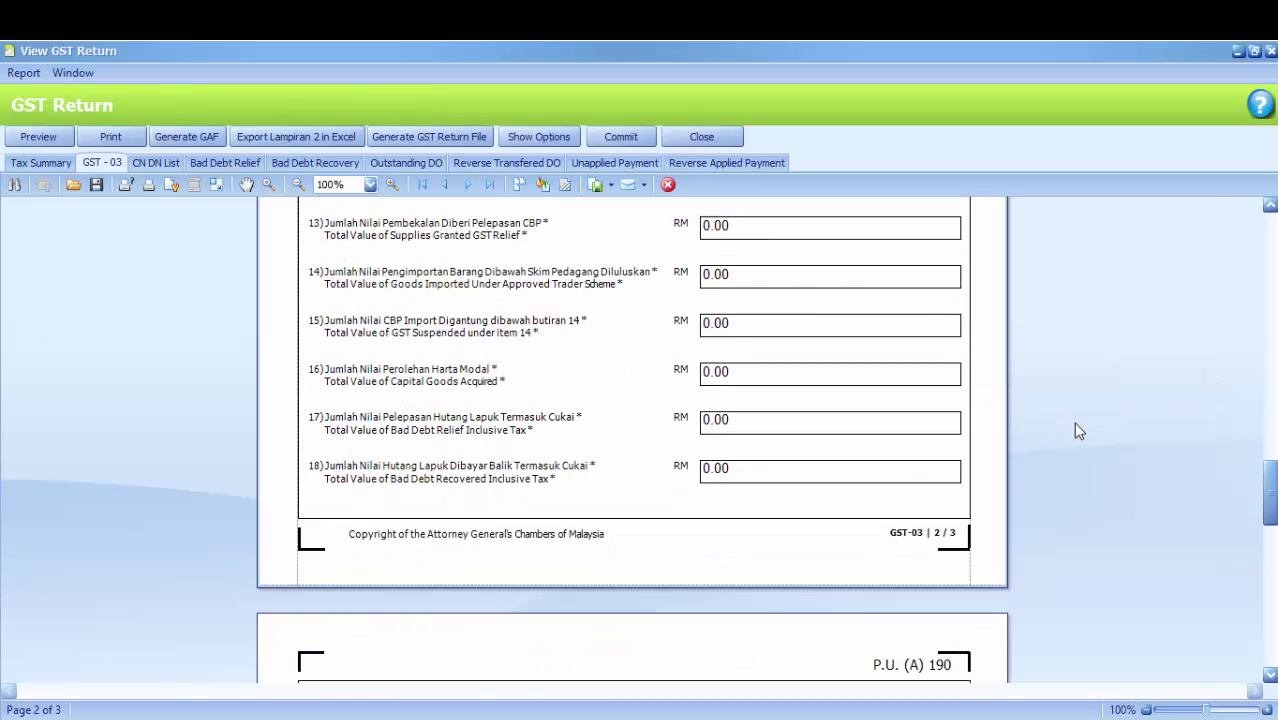
{"action": "scroll", "coordinate": [1073, 422], "scroll_direction": "down", "scroll_amount": 3}
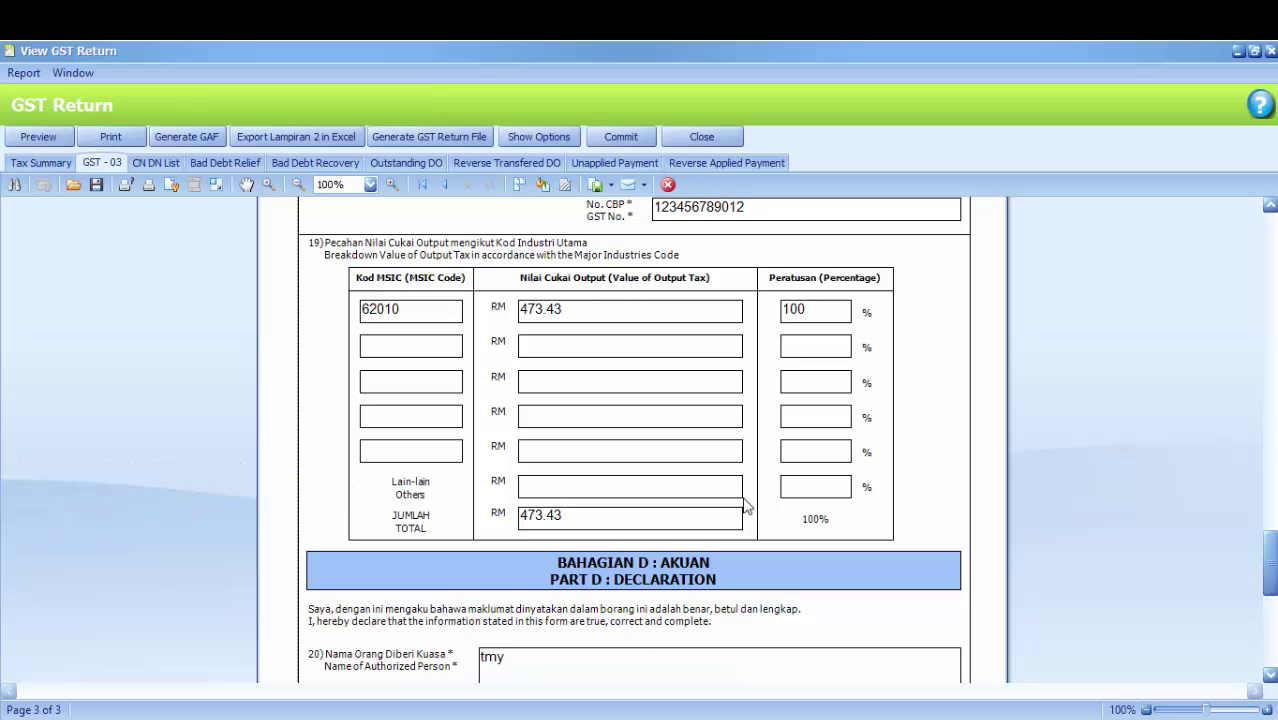
{"action": "scroll", "coordinate": [820, 494], "scroll_direction": "down", "scroll_amount": 3}
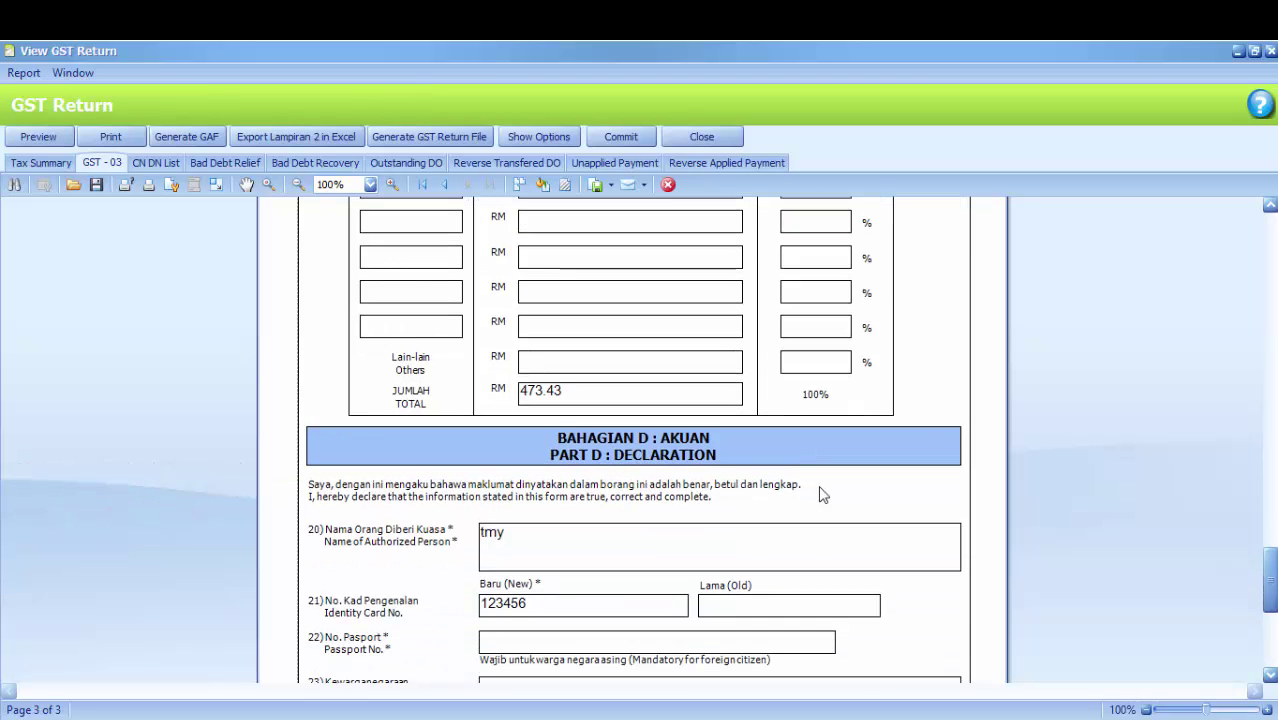
{"action": "scroll", "coordinate": [820, 494], "scroll_direction": "down", "scroll_amount": 2}
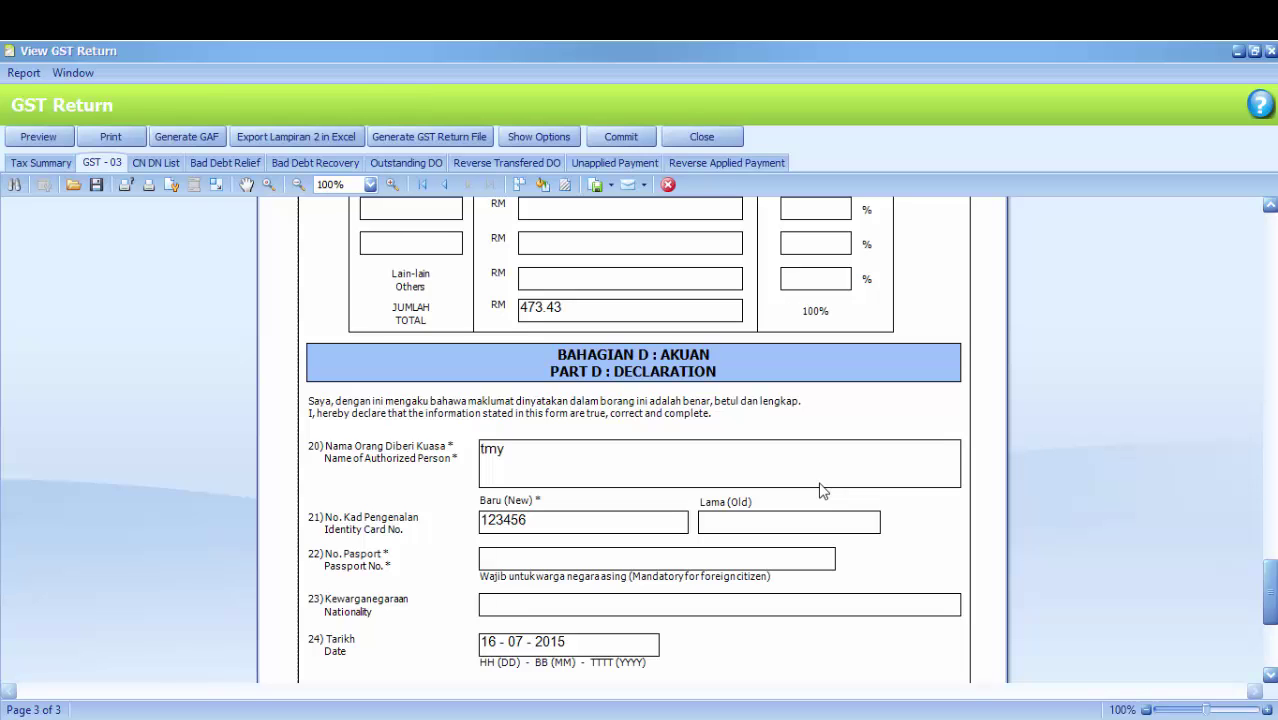
{"action": "scroll", "coordinate": [820, 490], "scroll_direction": "down", "scroll_amount": 2}
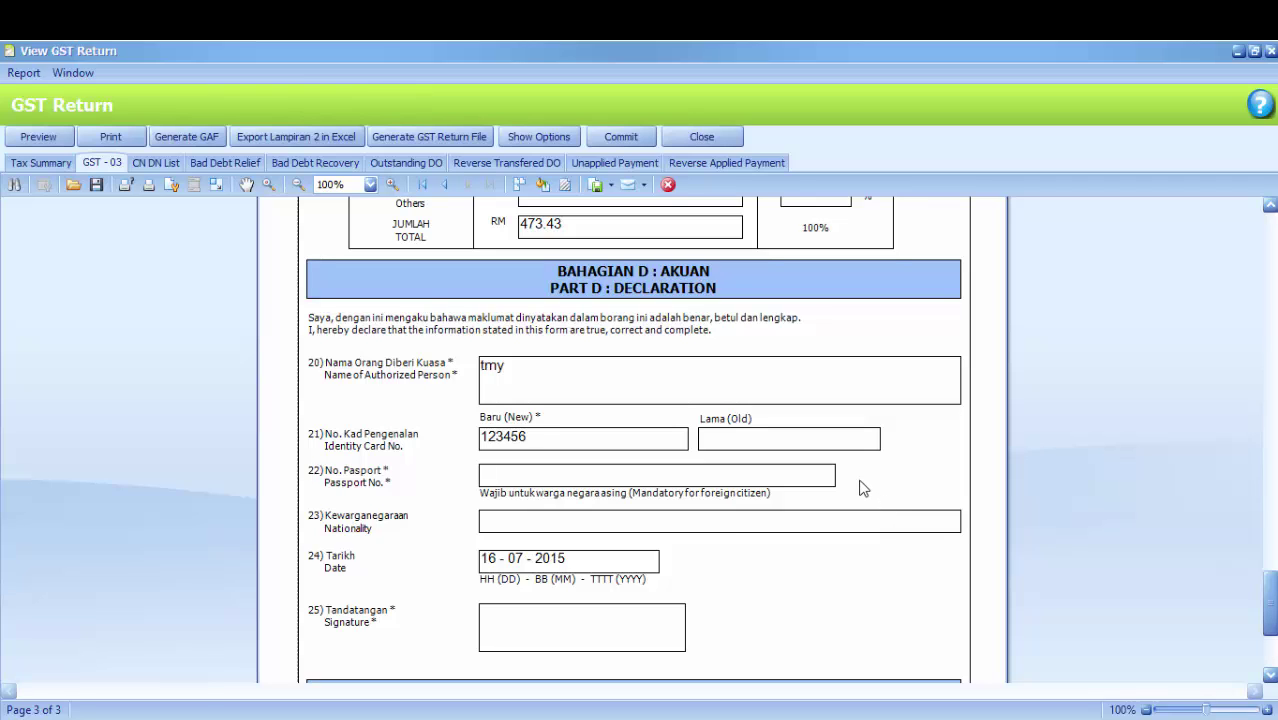
{"action": "scroll", "coordinate": [862, 486], "scroll_direction": "down", "scroll_amount": 1}
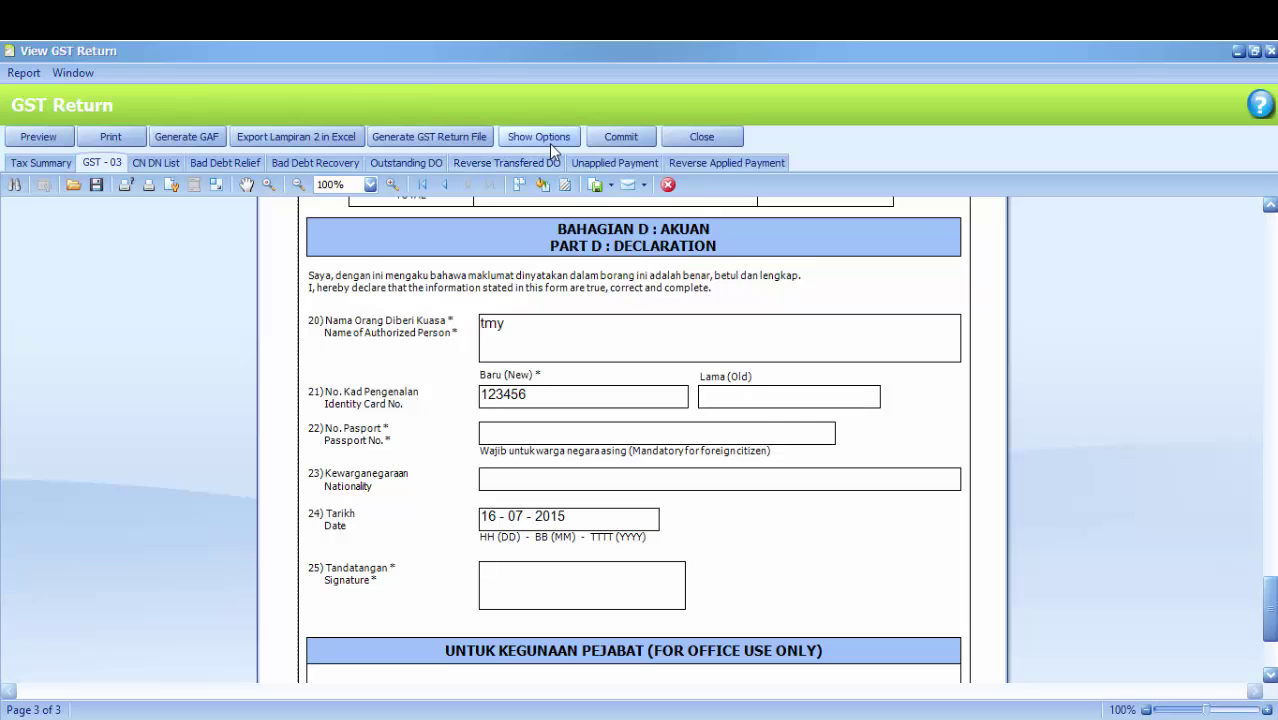
Generate the GST return text file for 01042015–30042015 on the Desktop and open it
{"action": "left_click", "coordinate": [549, 140]}
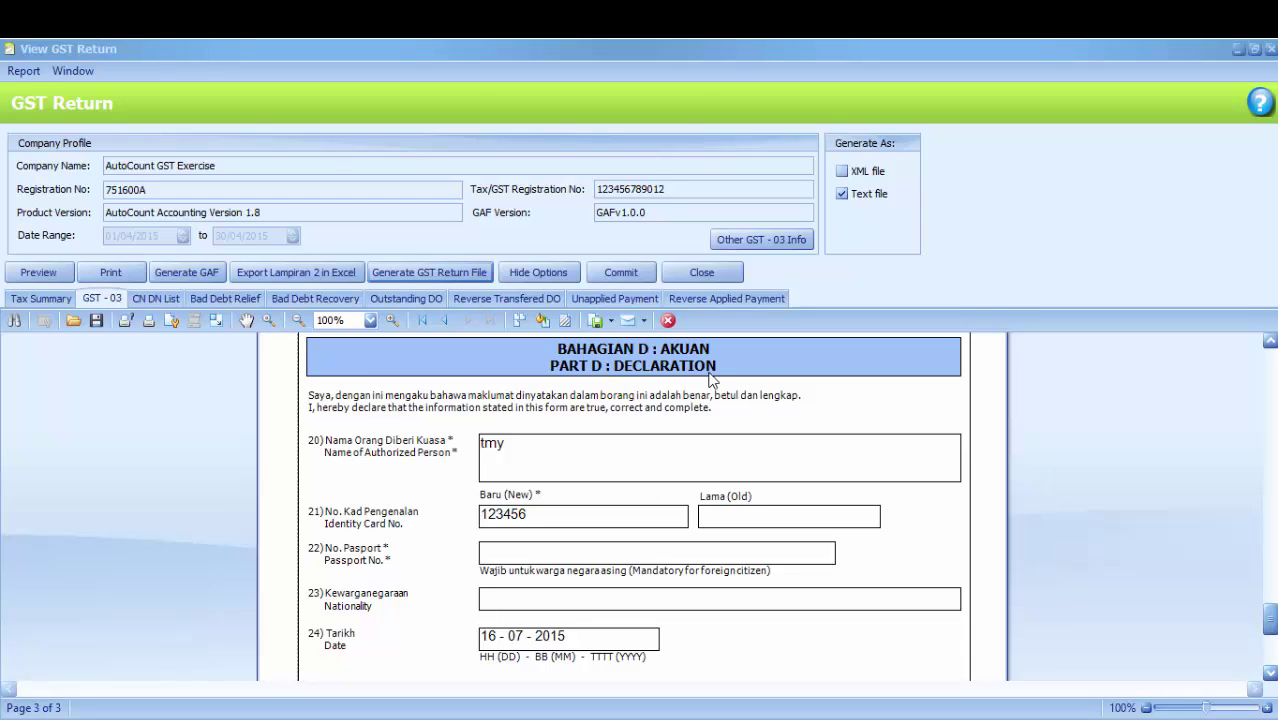
{"action": "left_click", "coordinate": [474, 278]}
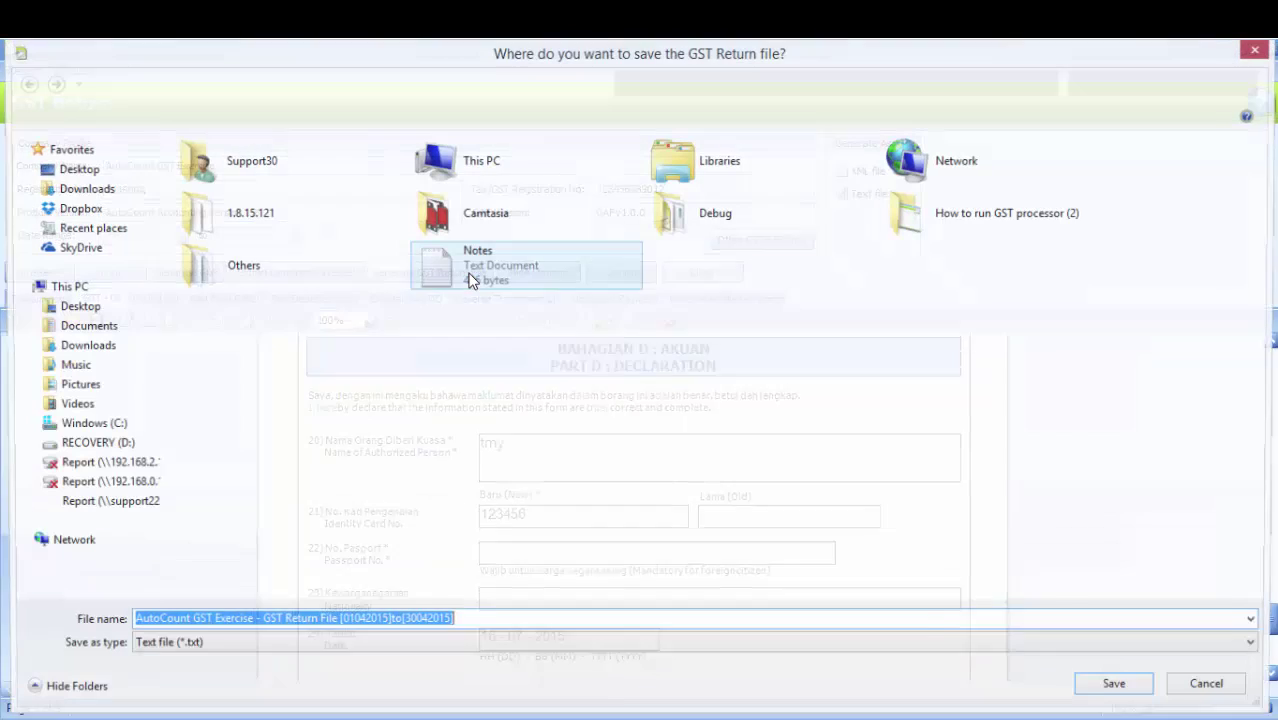
{"action": "left_click", "coordinate": [106, 172]}
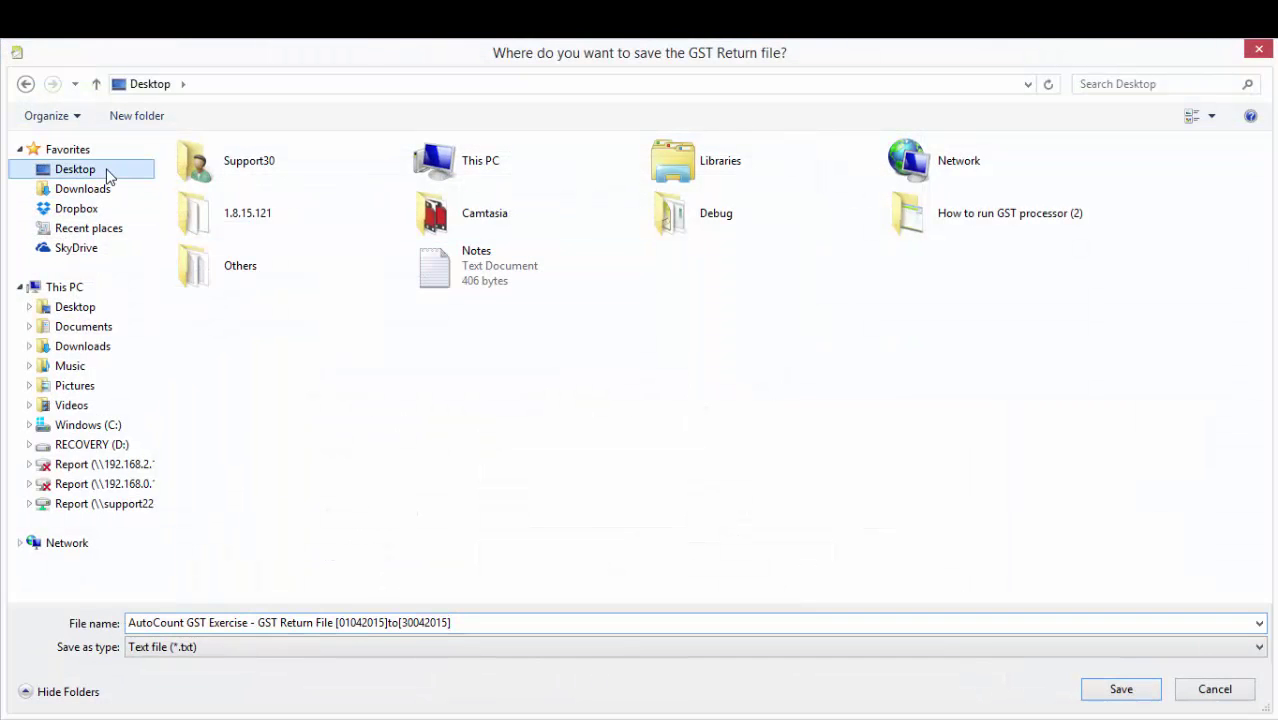
{"action": "left_click", "coordinate": [1093, 697]}
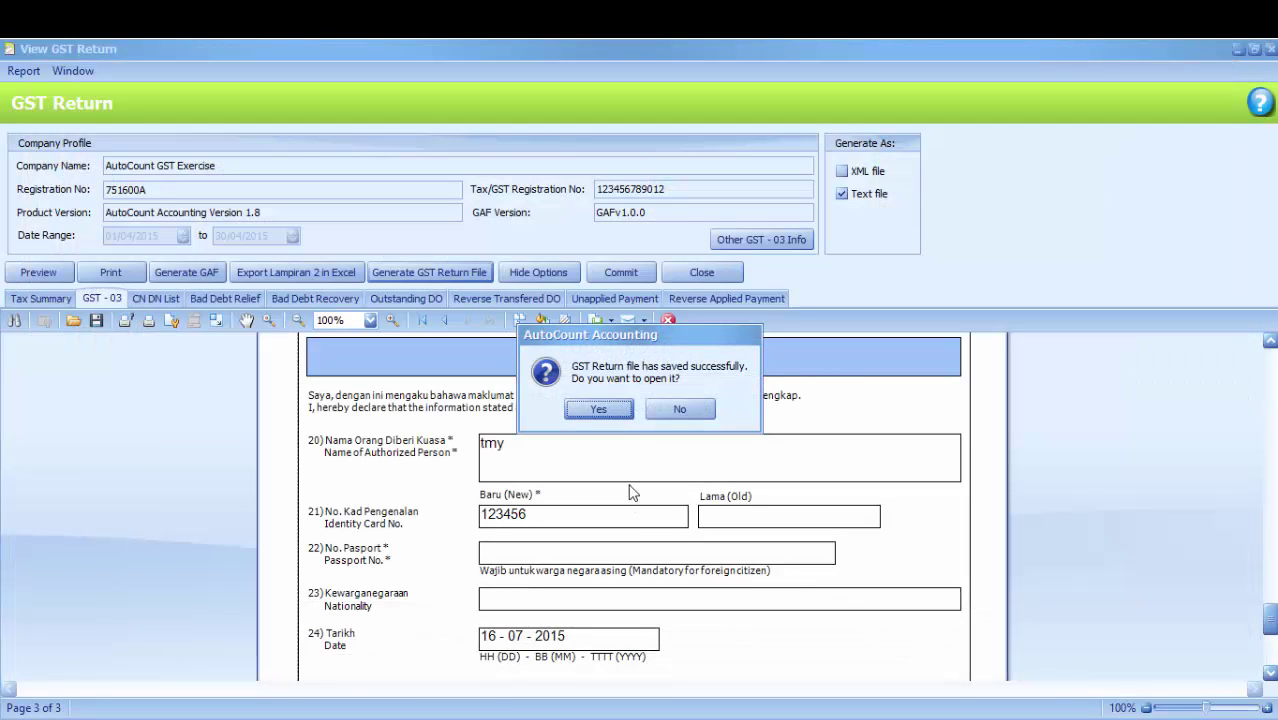
{"action": "left_click", "coordinate": [600, 410]}
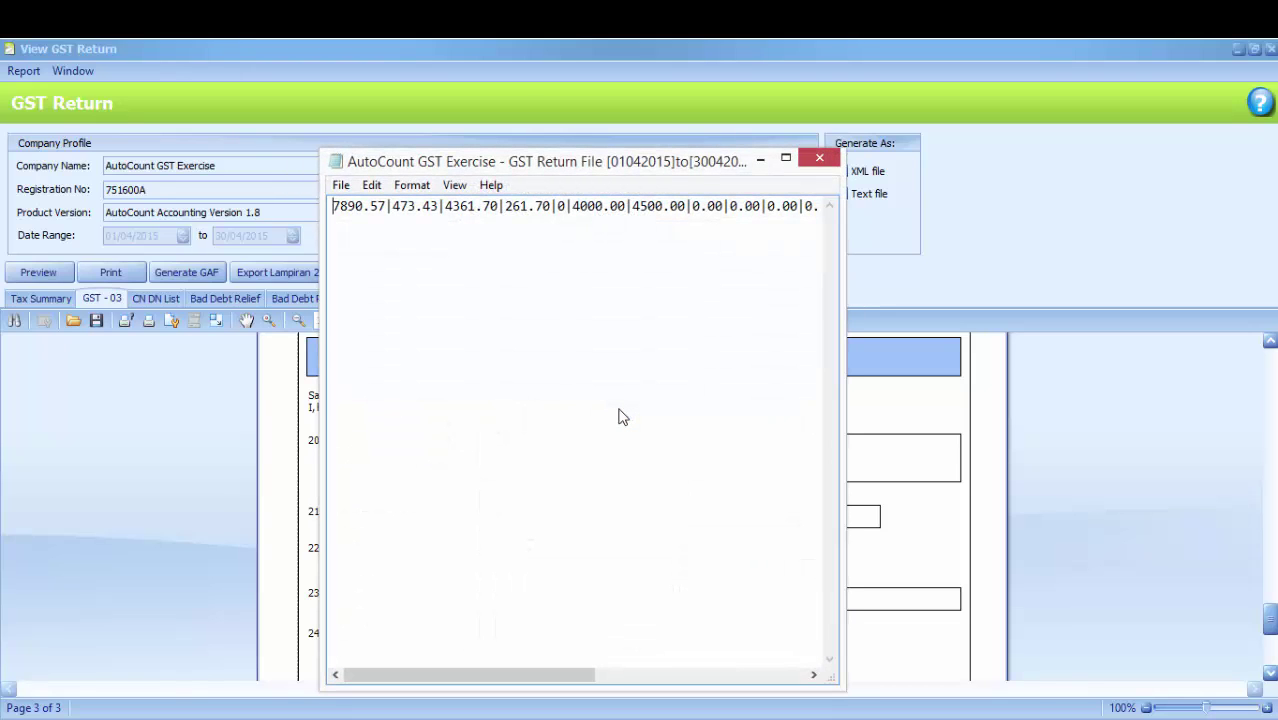
Close the GST return text file in Notepad
{"action": "left_click", "coordinate": [820, 160]}
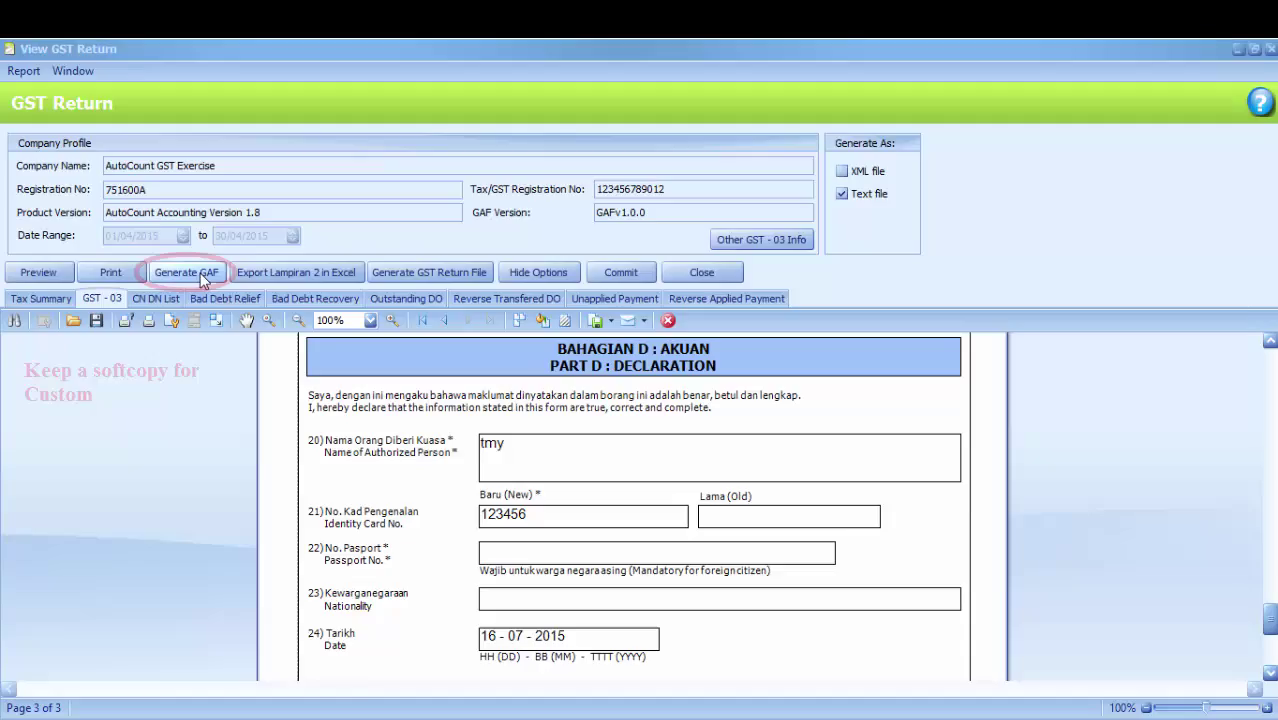
Save the GAF audit file to the Desktop, open it in Notepad, then close it
{"action": "left_click", "coordinate": [205, 278]}
{"action": "left_click", "coordinate": [114, 169]}
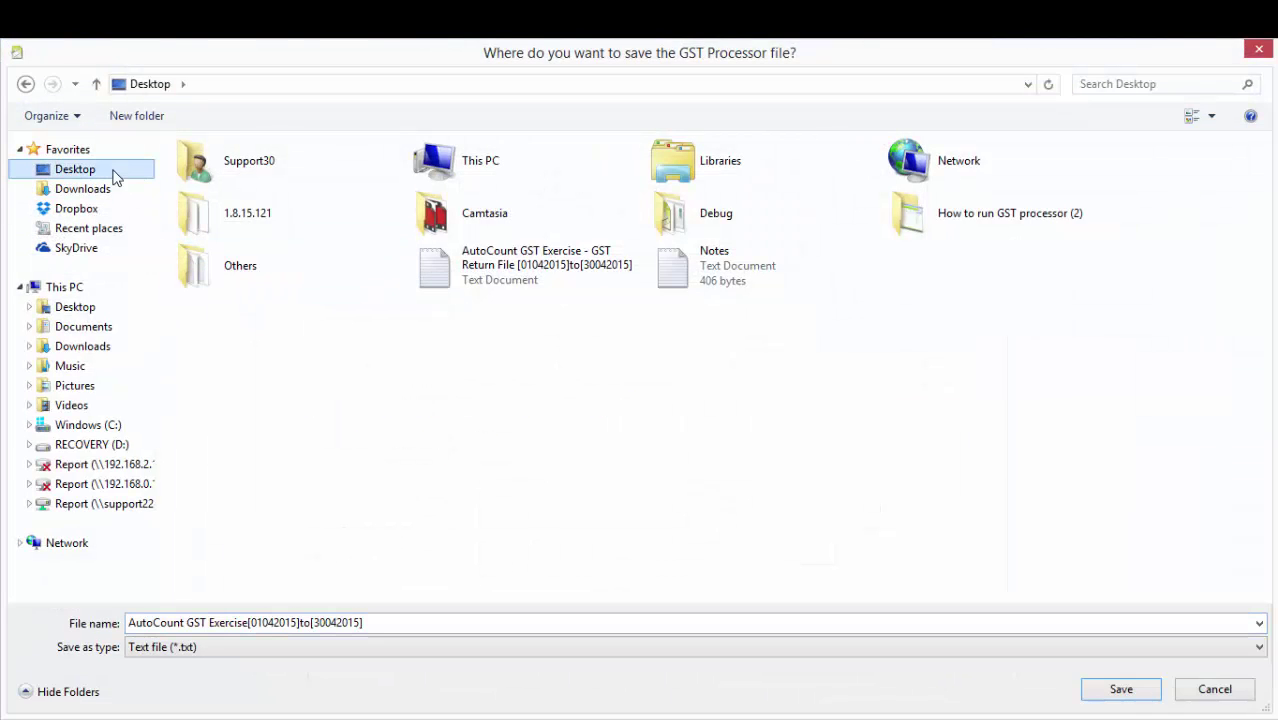
{"action": "left_click", "coordinate": [1121, 689]}
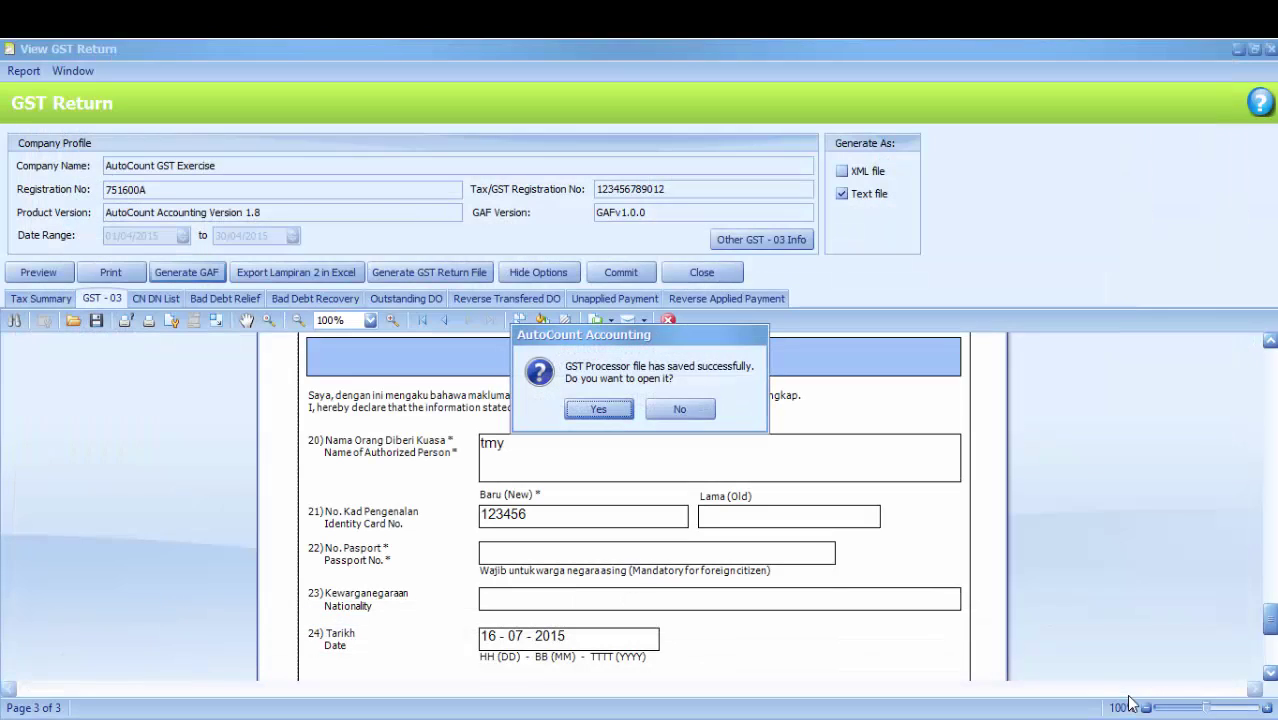
{"action": "left_click", "coordinate": [599, 410]}
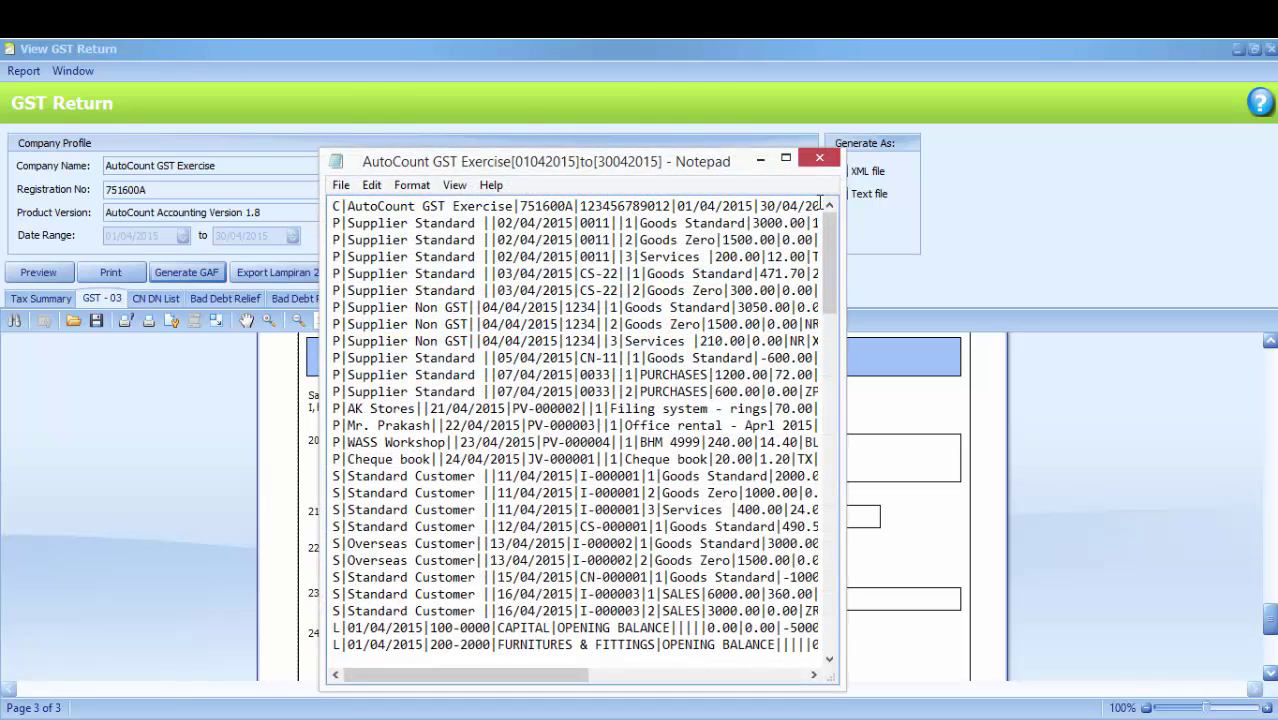
{"action": "left_click", "coordinate": [819, 160]}
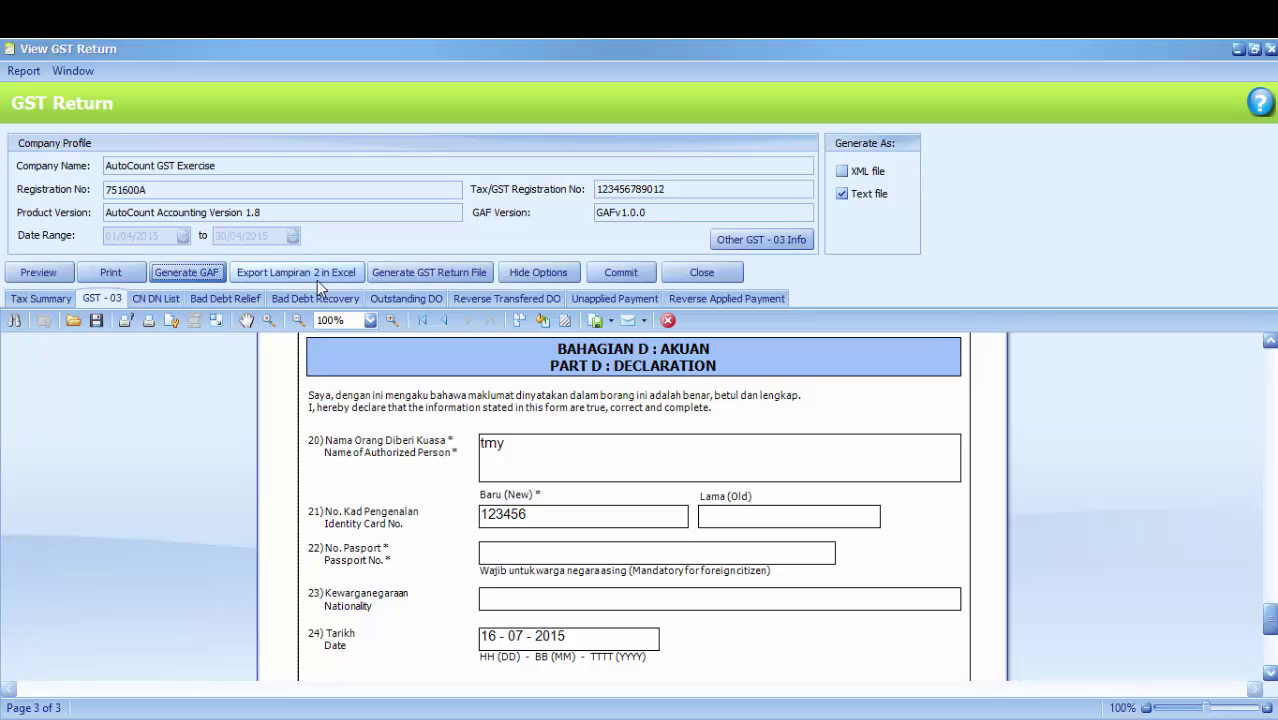
Save the Lampiran 2 Excel export for 01042015–30042015 to the Desktop
{"action": "left_click", "coordinate": [318, 278]}
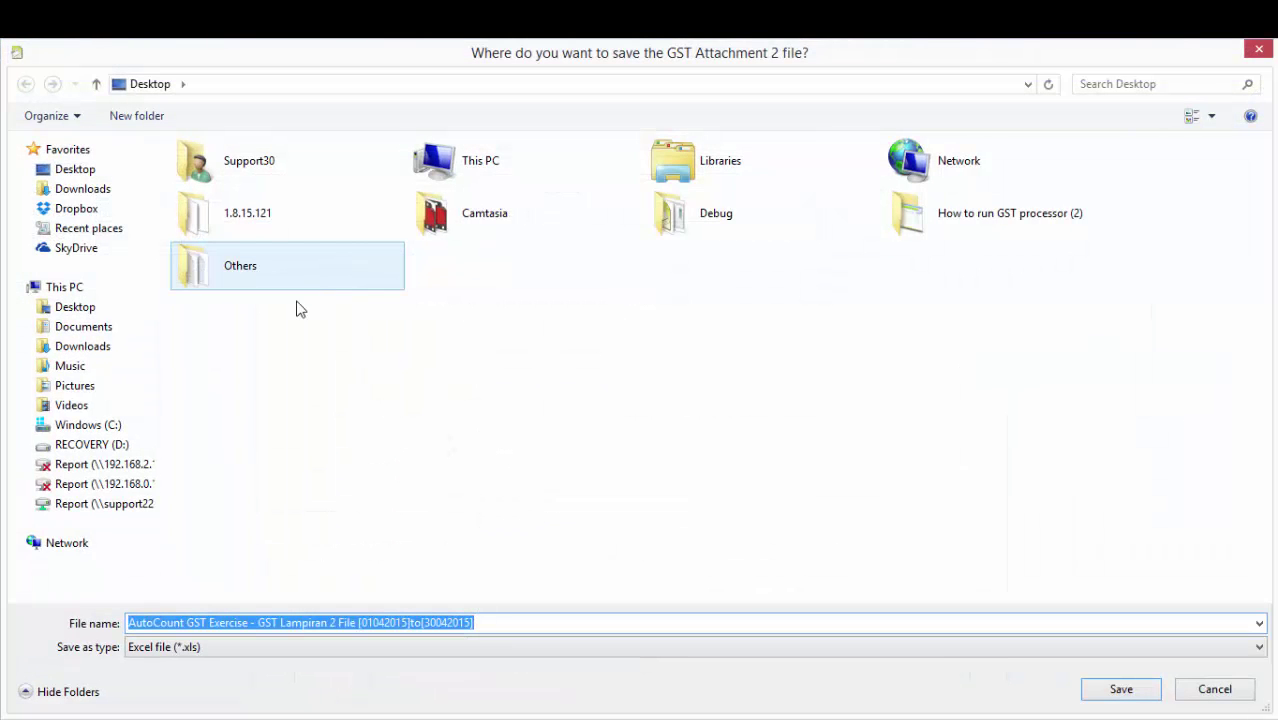
{"action": "left_click", "coordinate": [90, 170]}
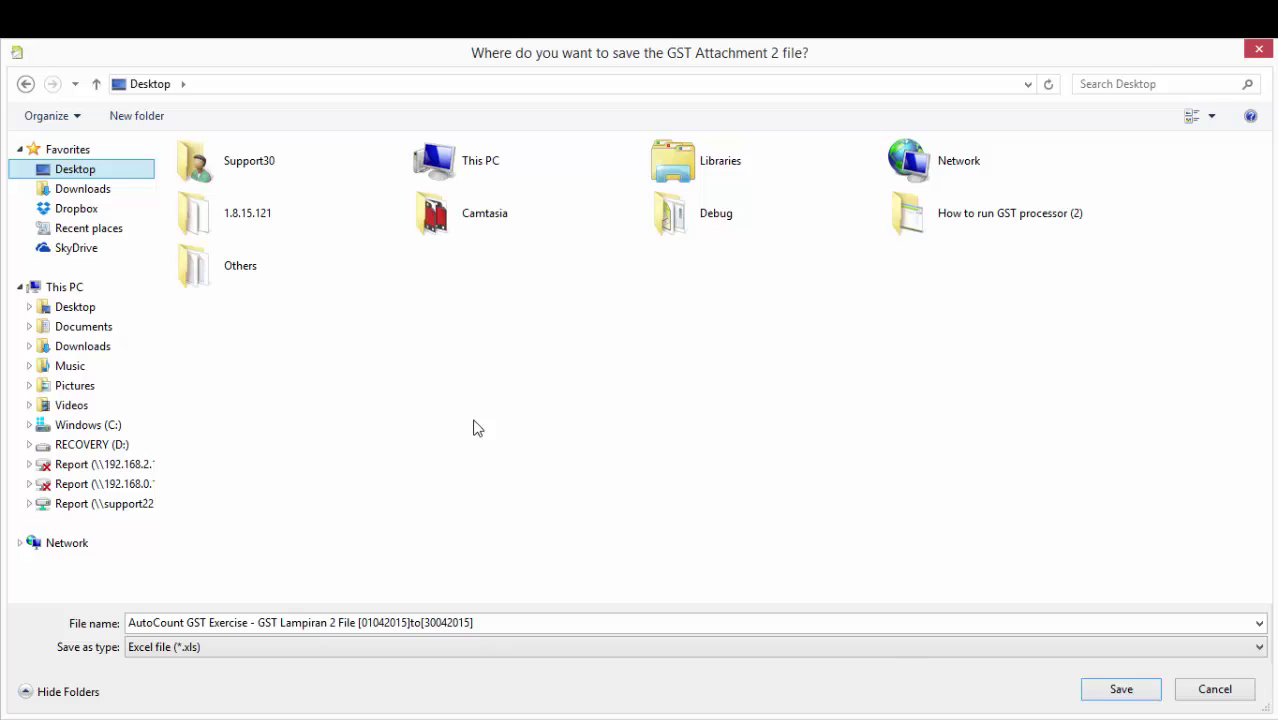
{"action": "left_click", "coordinate": [1121, 690]}
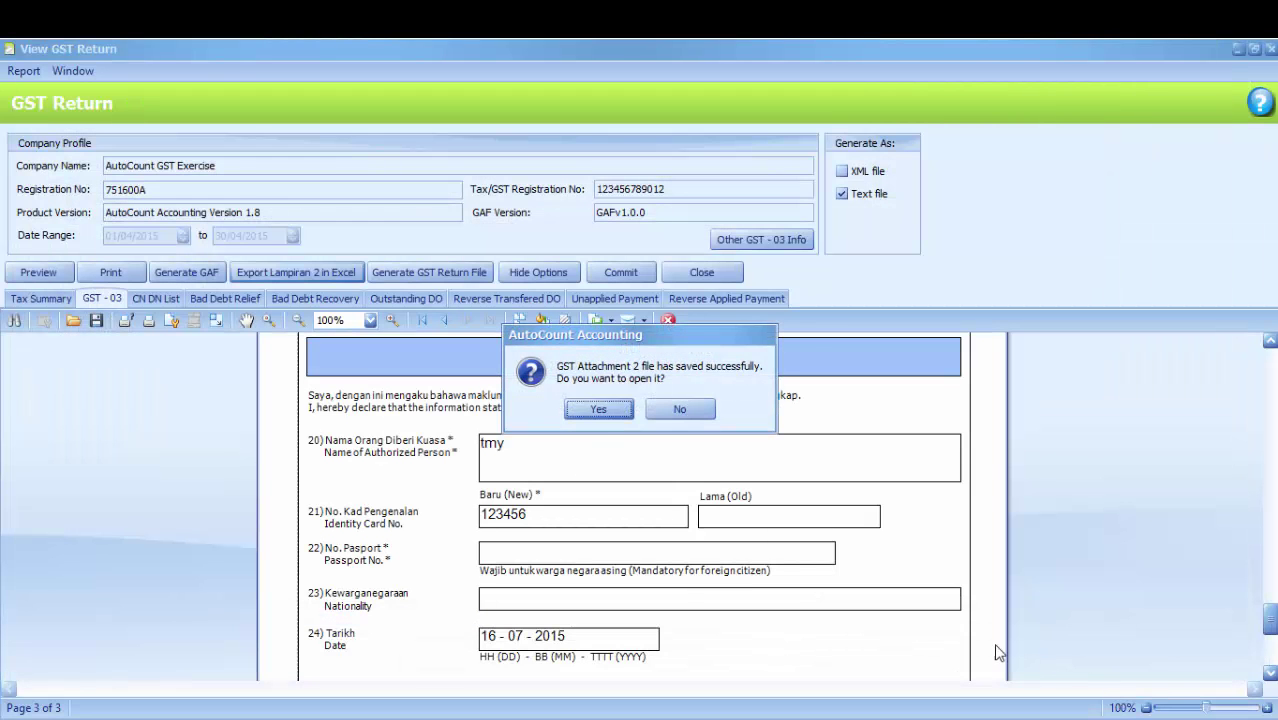
Open the Lampiran 2 workbook in Excel, then close it without saving
{"action": "left_click", "coordinate": [596, 412]}
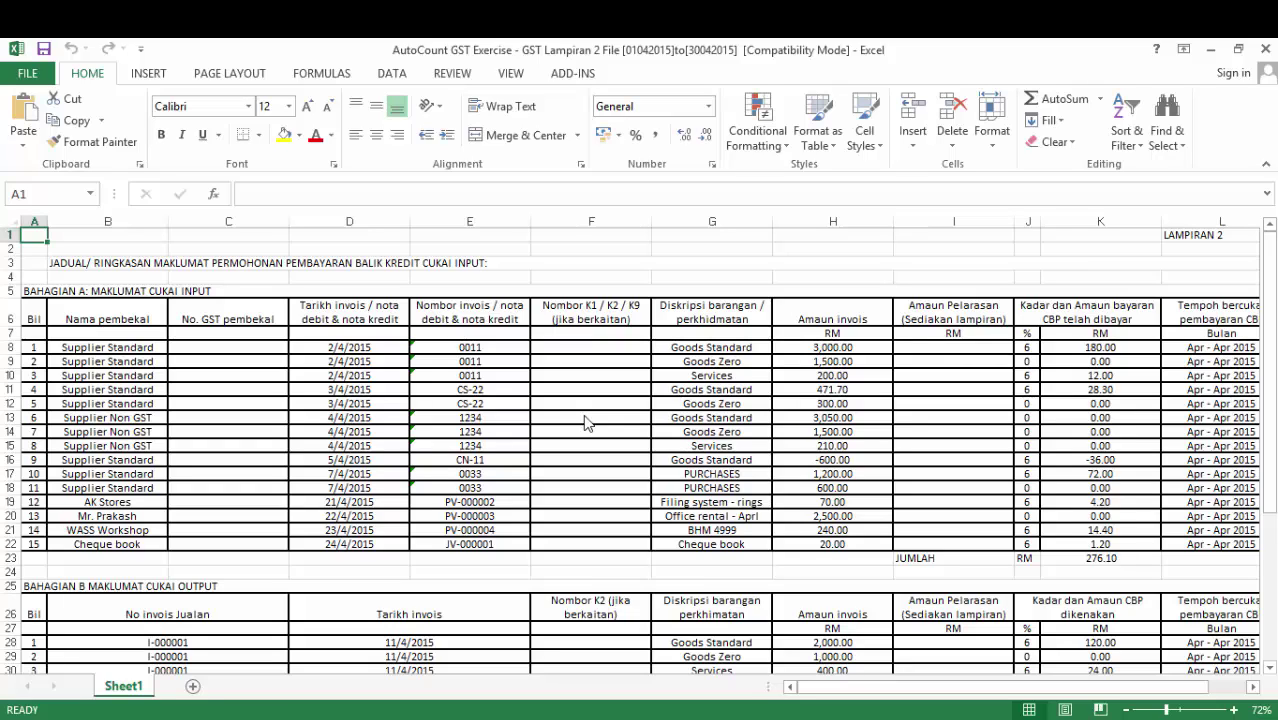
{"action": "left_click", "coordinate": [1265, 49]}
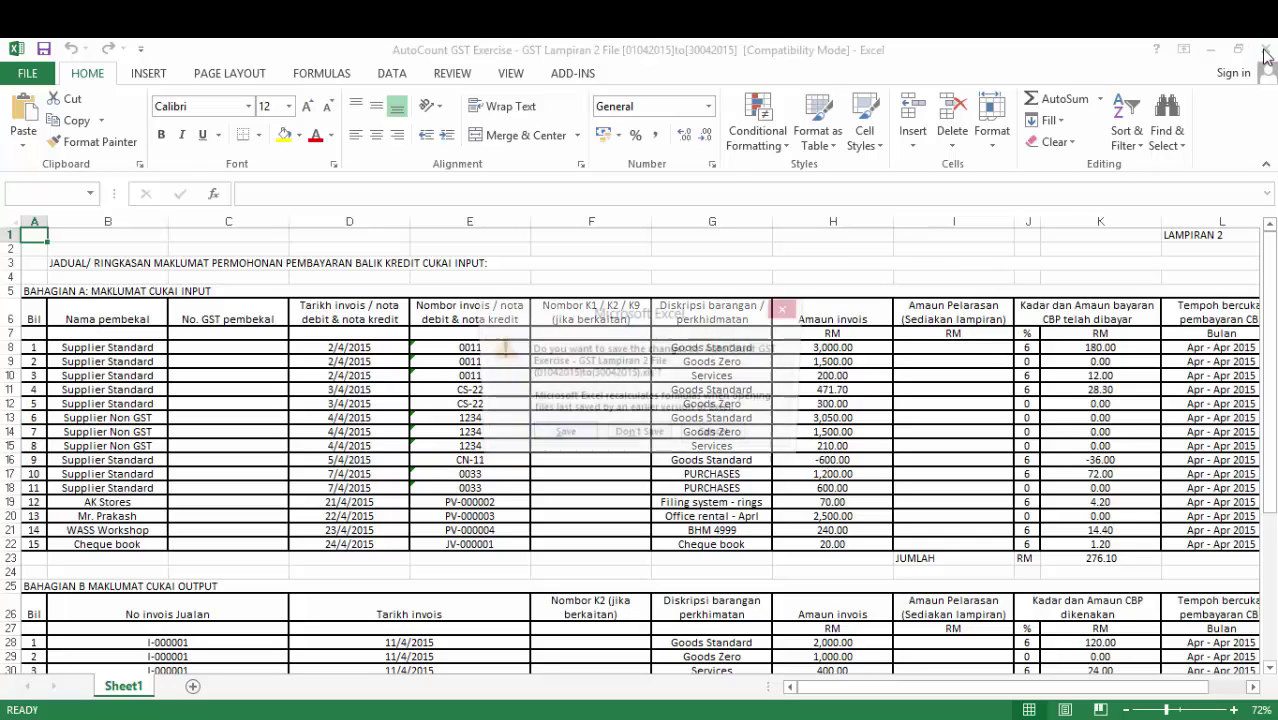
{"action": "left_click", "coordinate": [653, 440]}
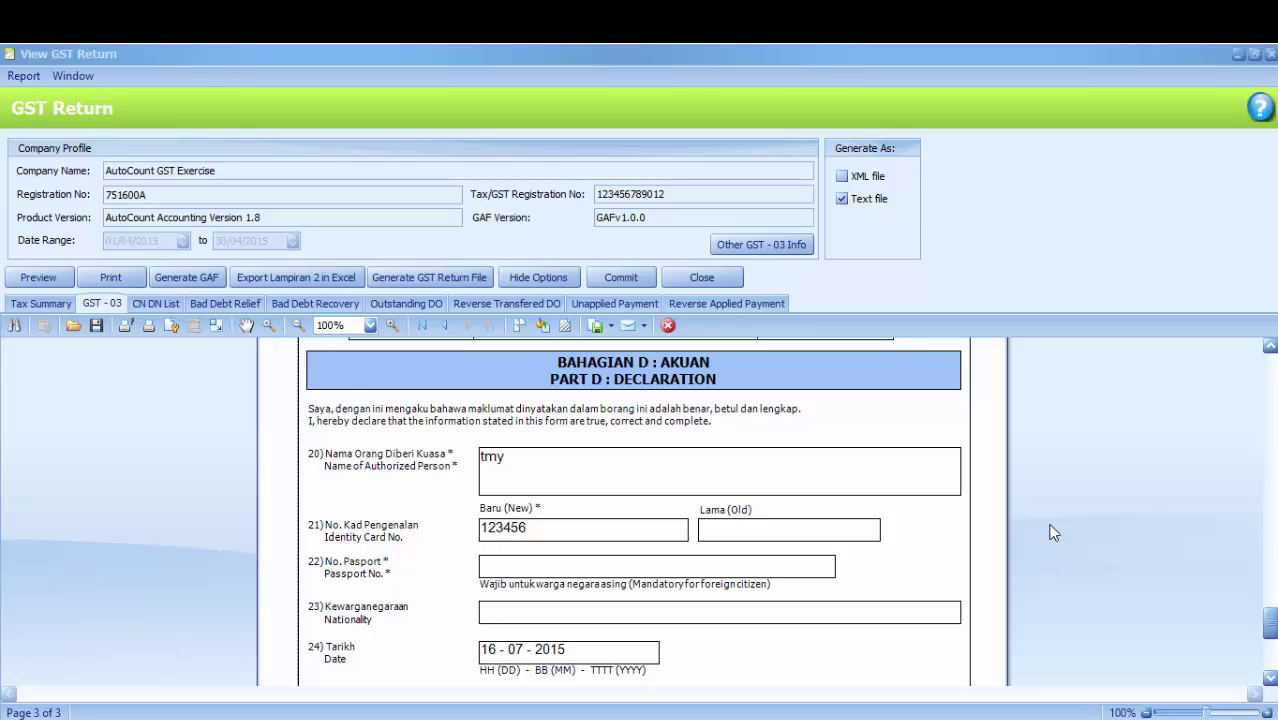
Commit the Apr - Apr 2015 GST Processor, authorising with the admin password and confirming
{"action": "left_click", "coordinate": [624, 280]}
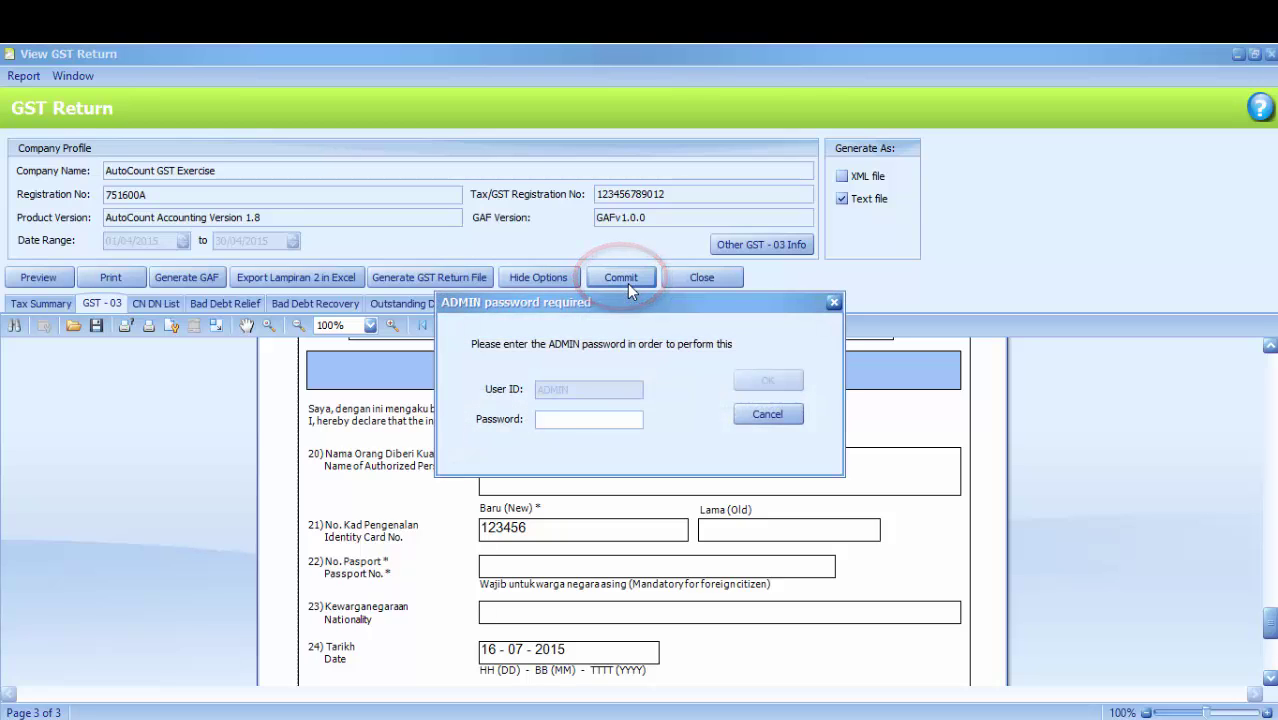
{"action": "left_click", "coordinate": [577, 418]}
{"action": "type", "text": "*"}
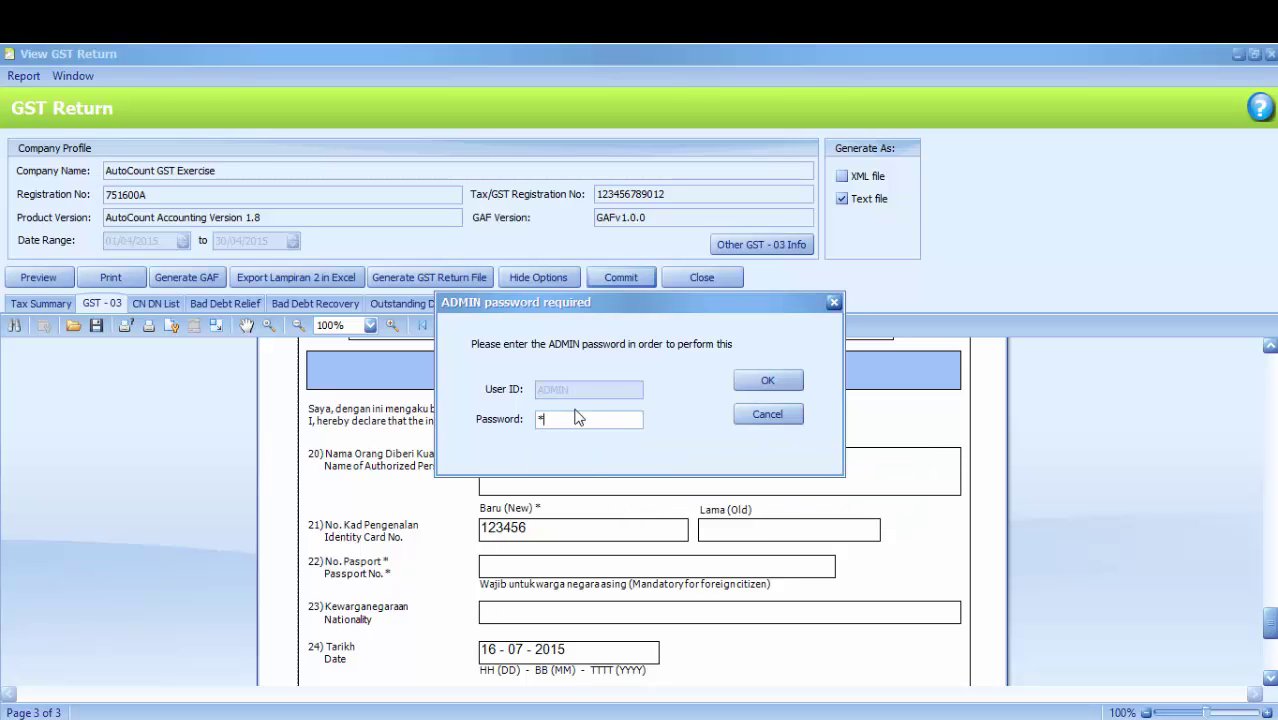
{"action": "type", "text": "****"}
{"action": "left_click", "coordinate": [752, 381]}
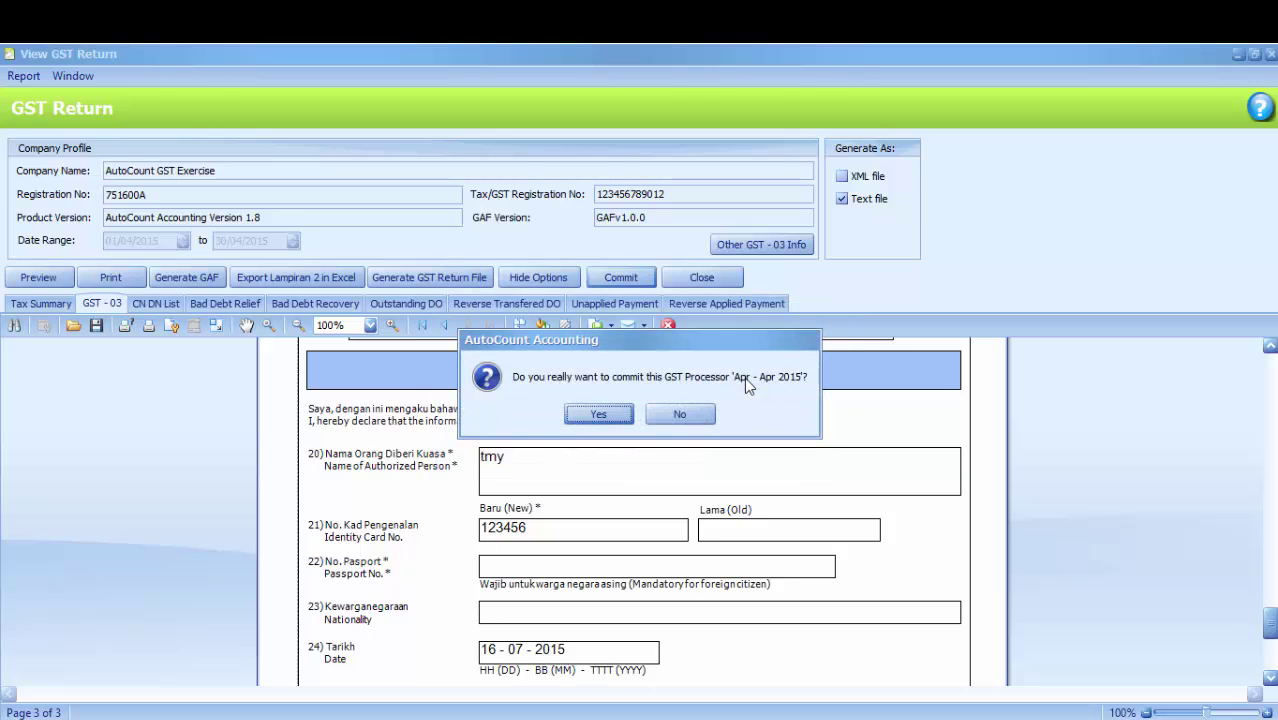
{"action": "left_click", "coordinate": [616, 415]}
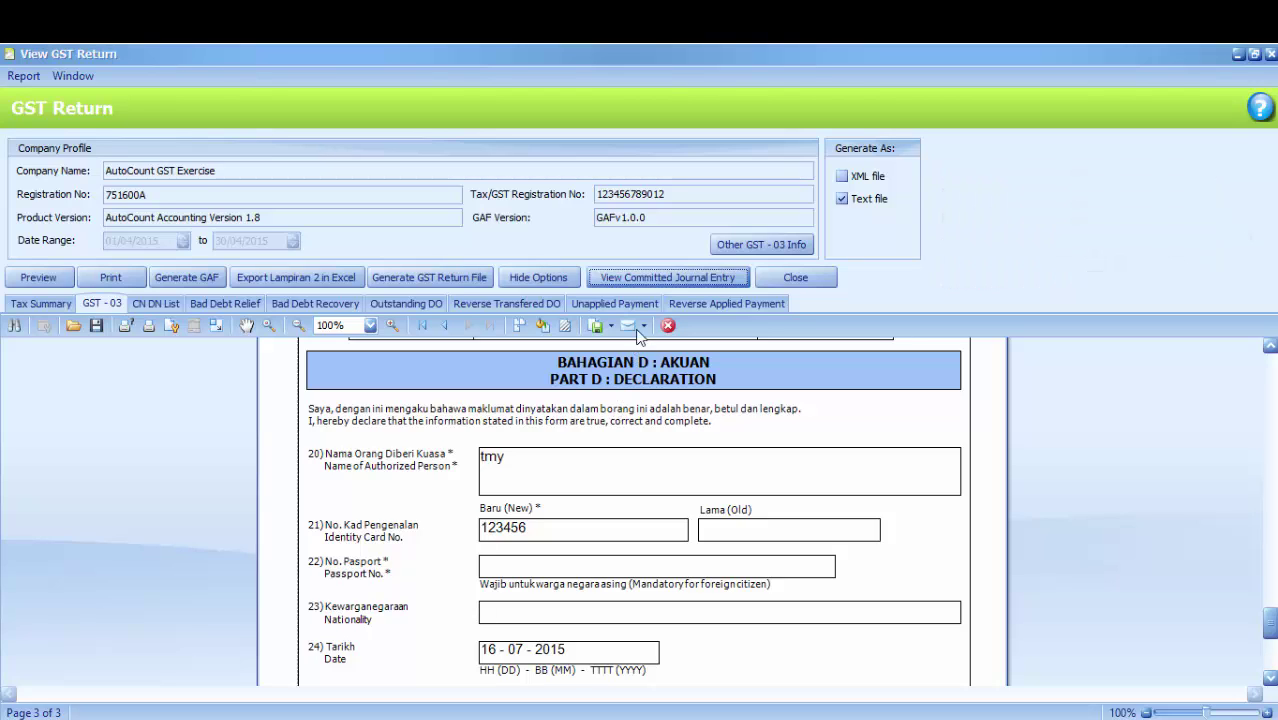
Open journal JV-000014 full-screen, widen Account Desc. to check the 211.73 GST Control posting, then close it
{"action": "left_click", "coordinate": [658, 279]}
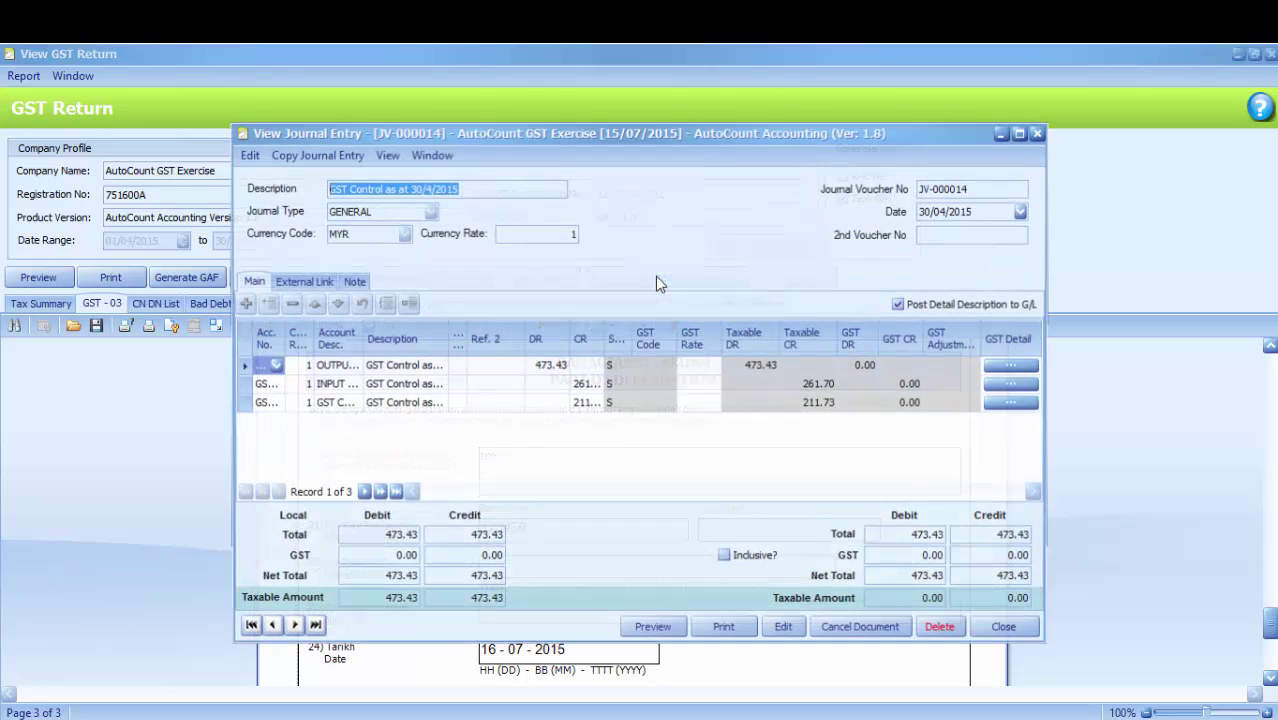
{"action": "left_click", "coordinate": [1019, 133]}
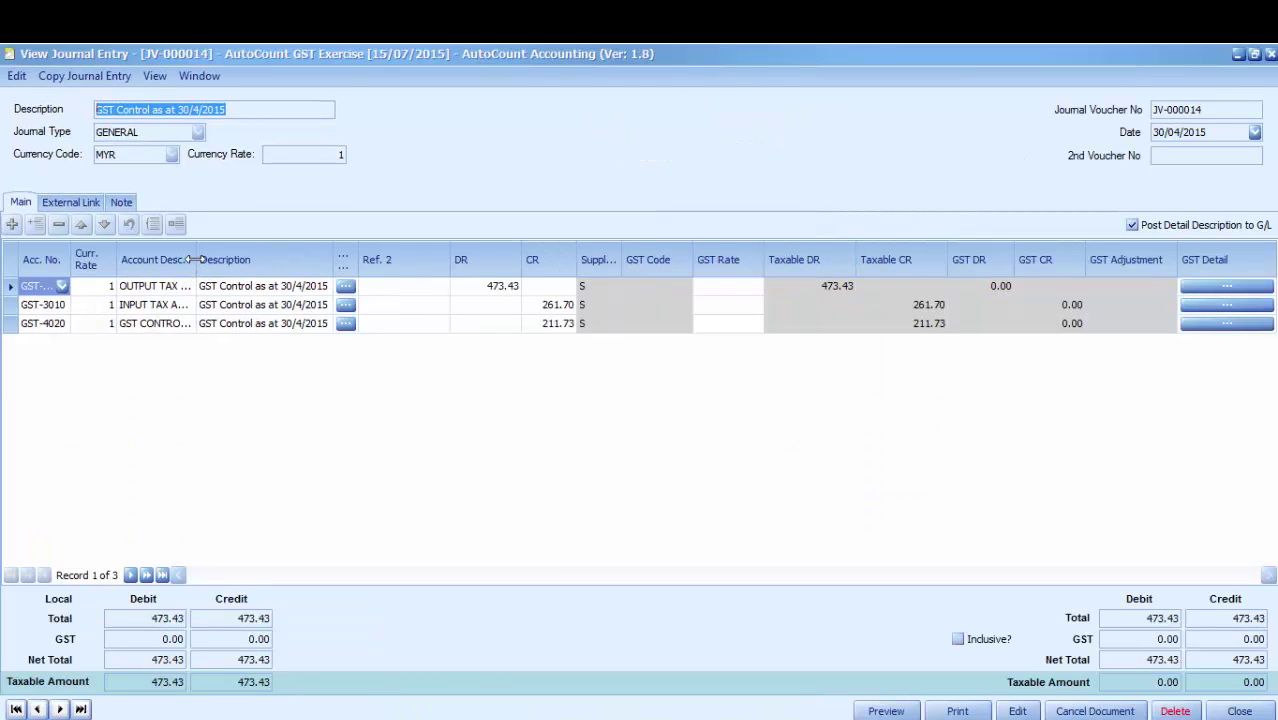
{"action": "left_click", "coordinate": [280, 259]}
{"action": "left_click_drag", "start_coordinate": [280, 259], "coordinate": [298, 260]}
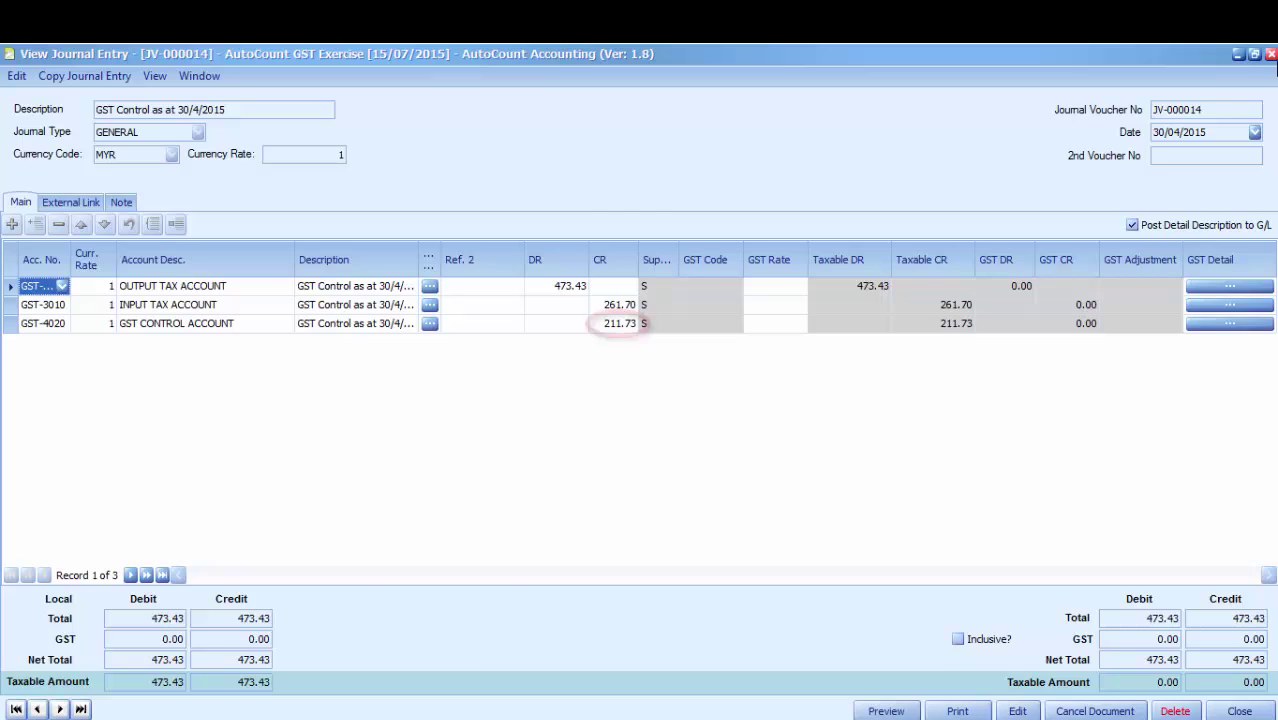
{"action": "left_click", "coordinate": [1272, 56]}
Check that GST Control Account GST-4020 shows -211.73 in Account Maintenance, then close it
{"action": "left_click", "coordinate": [1272, 56]}
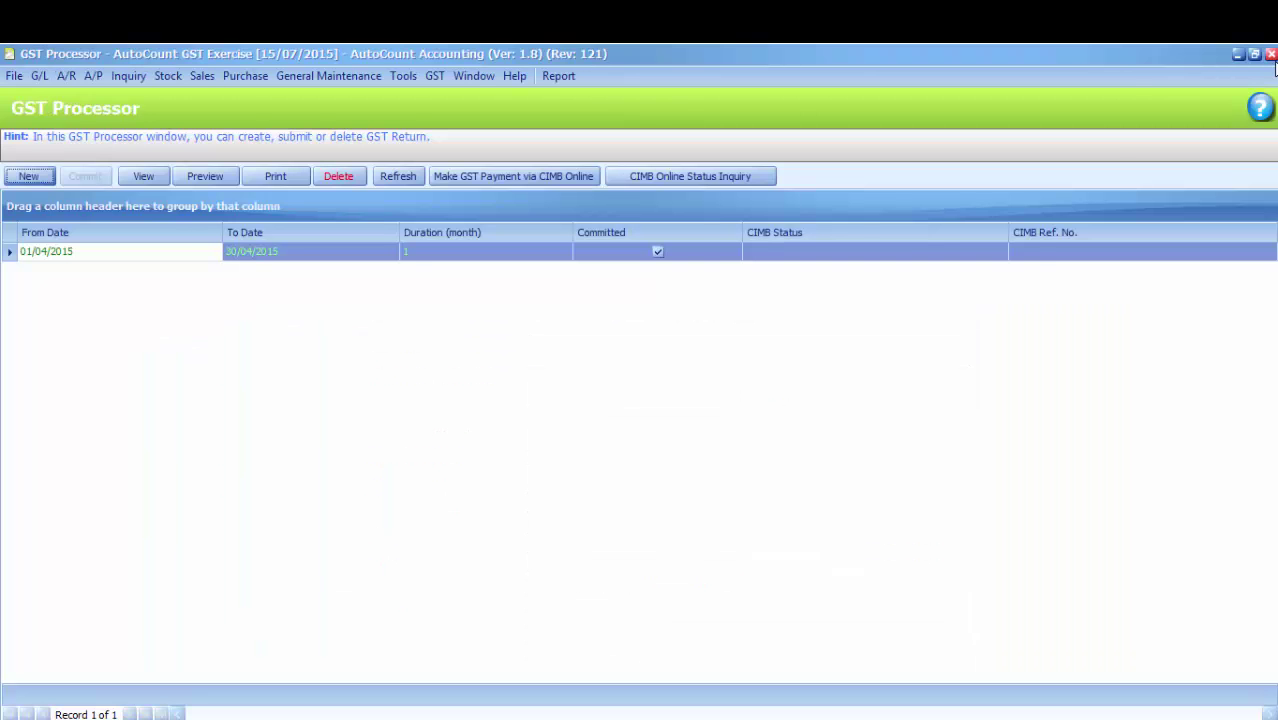
{"action": "left_click", "coordinate": [1272, 56]}
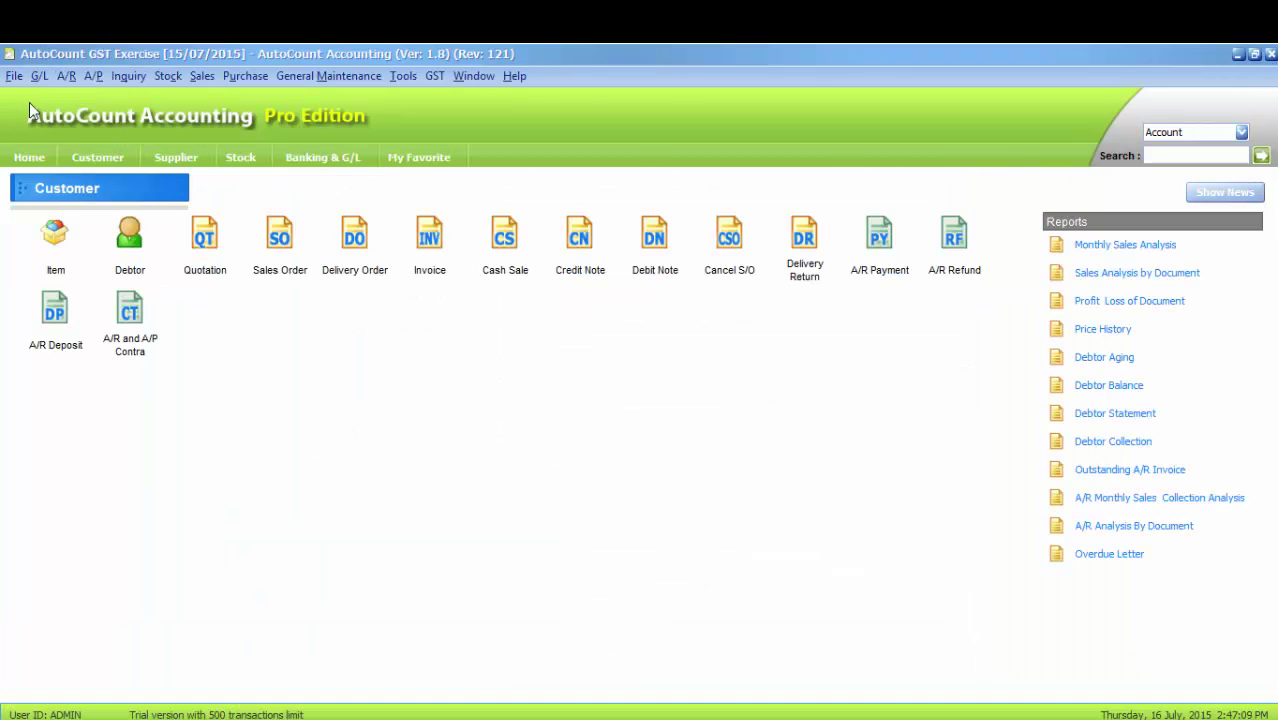
{"action": "left_click", "coordinate": [39, 77]}
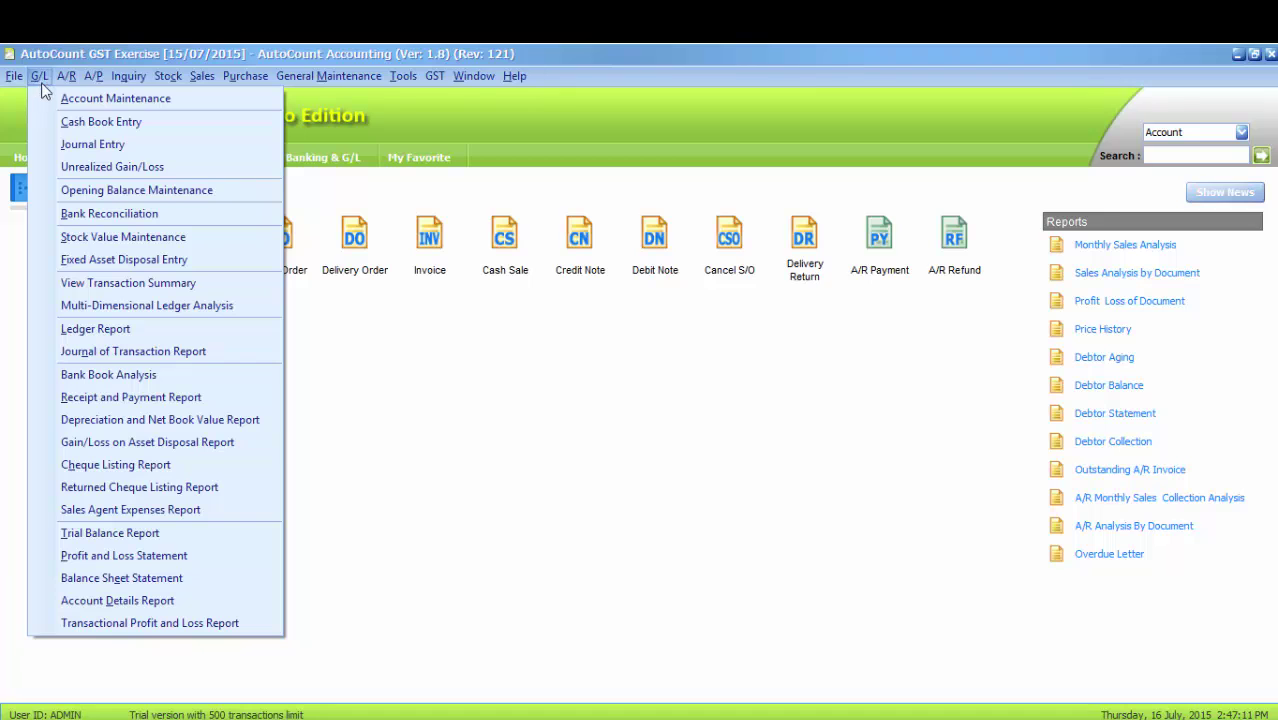
{"action": "left_click", "coordinate": [51, 104]}
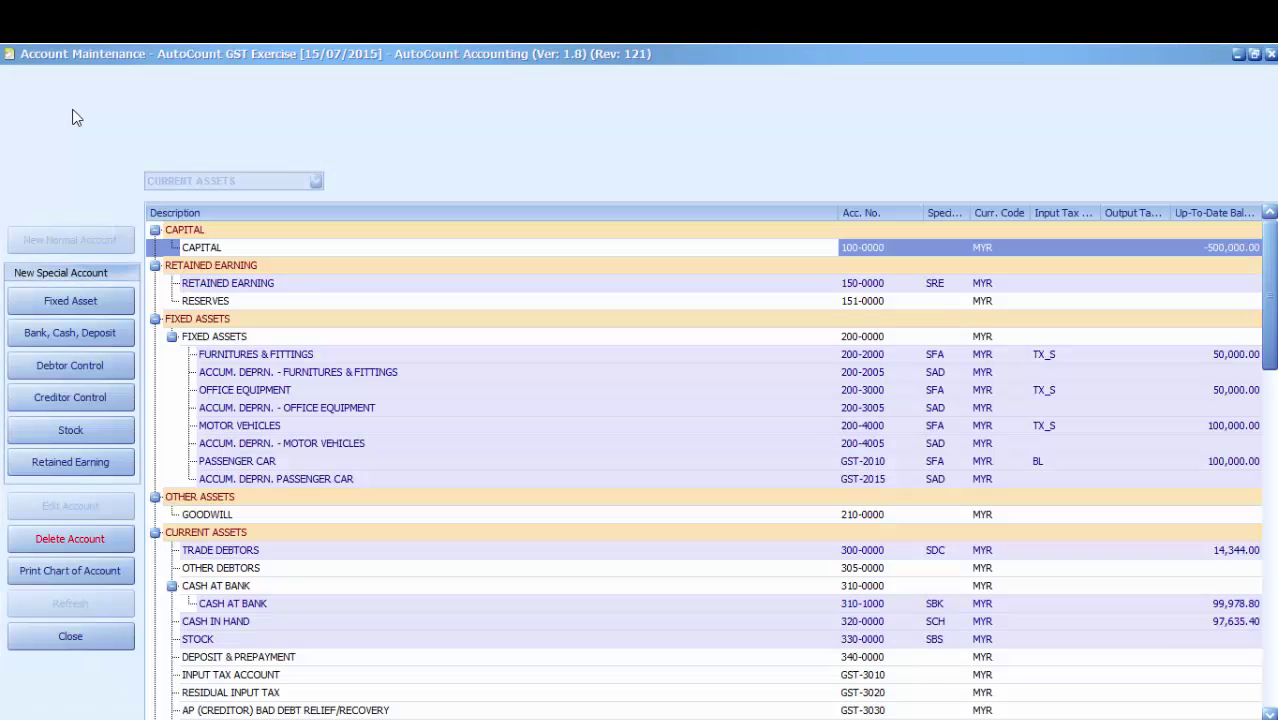
{"action": "scroll", "coordinate": [258, 362], "scroll_direction": "down", "scroll_amount": 2}
{"action": "scroll", "coordinate": [258, 362], "scroll_direction": "down", "scroll_amount": 6}
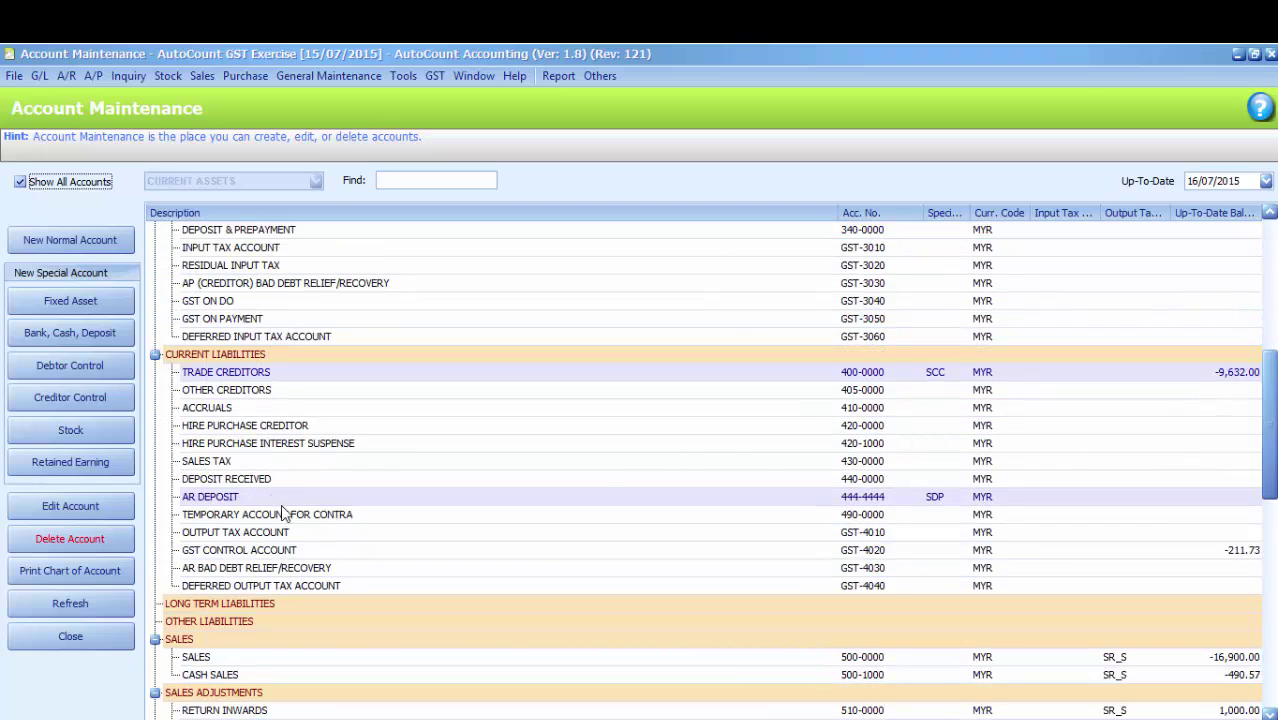
{"action": "left_click", "coordinate": [276, 554]}
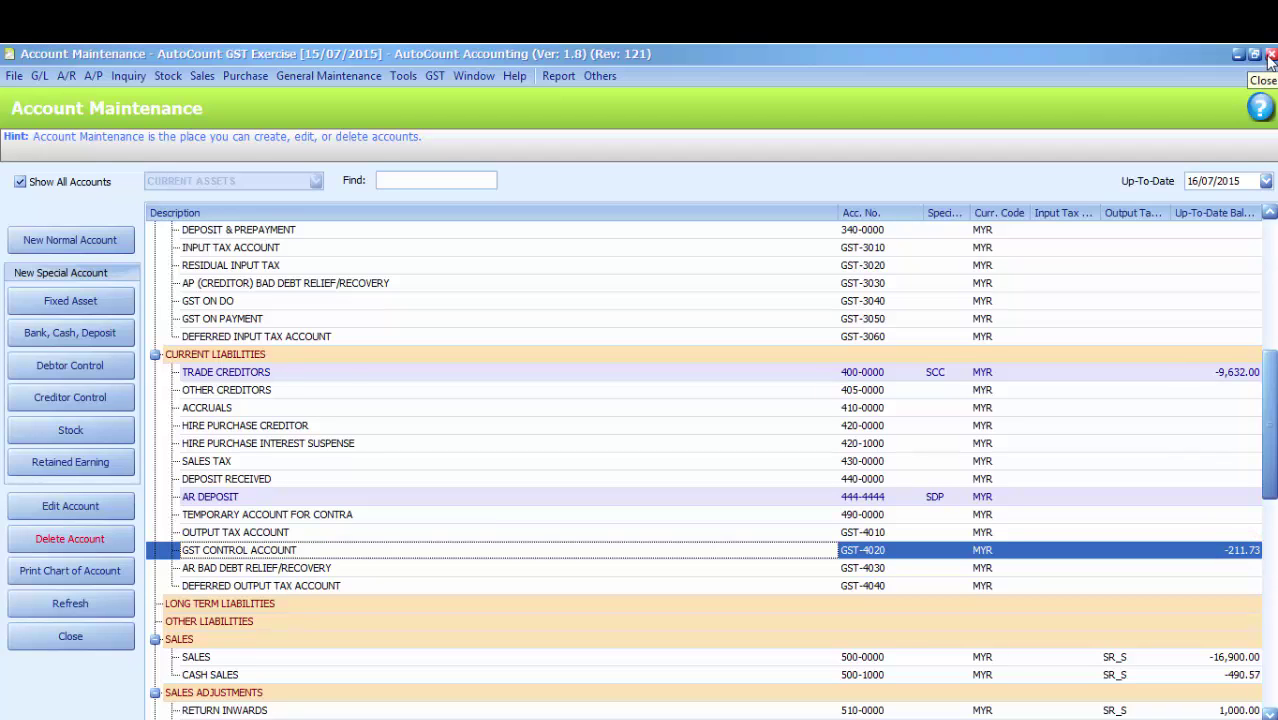
{"action": "left_click", "coordinate": [1270, 56]}
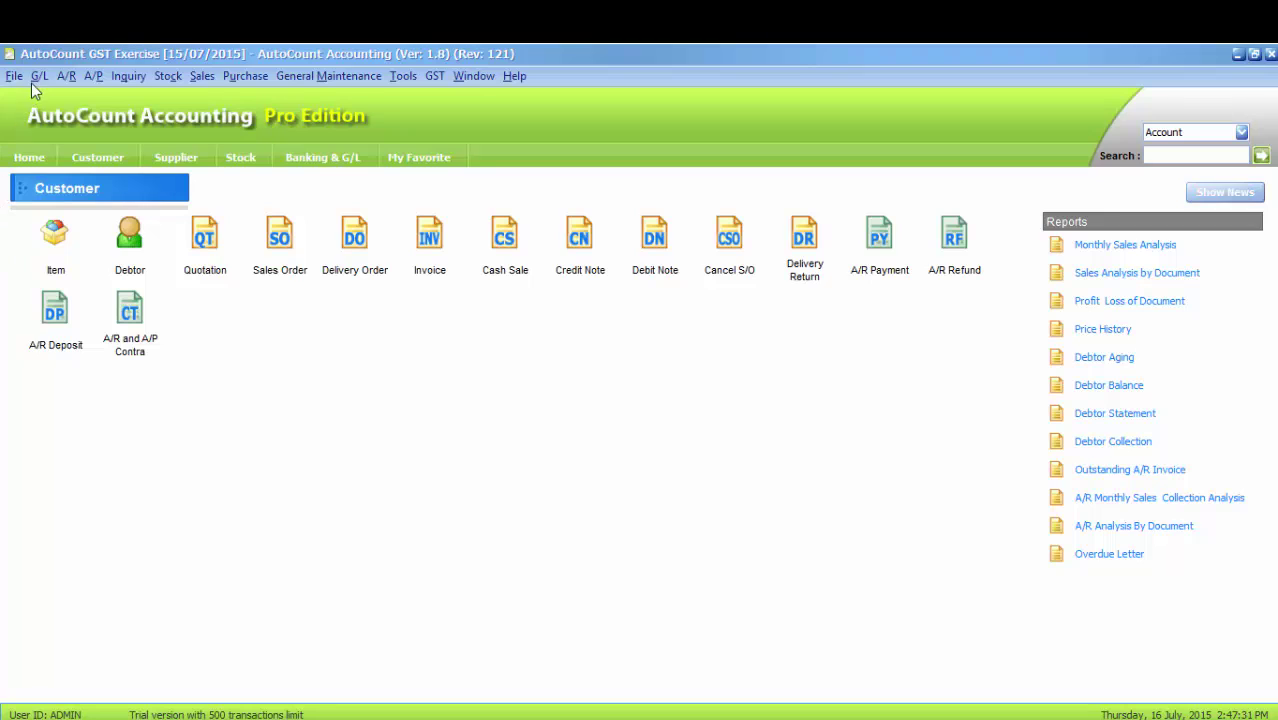
Start a new Cash Book payment voucher paid to RMCD
{"action": "left_click", "coordinate": [33, 82]}
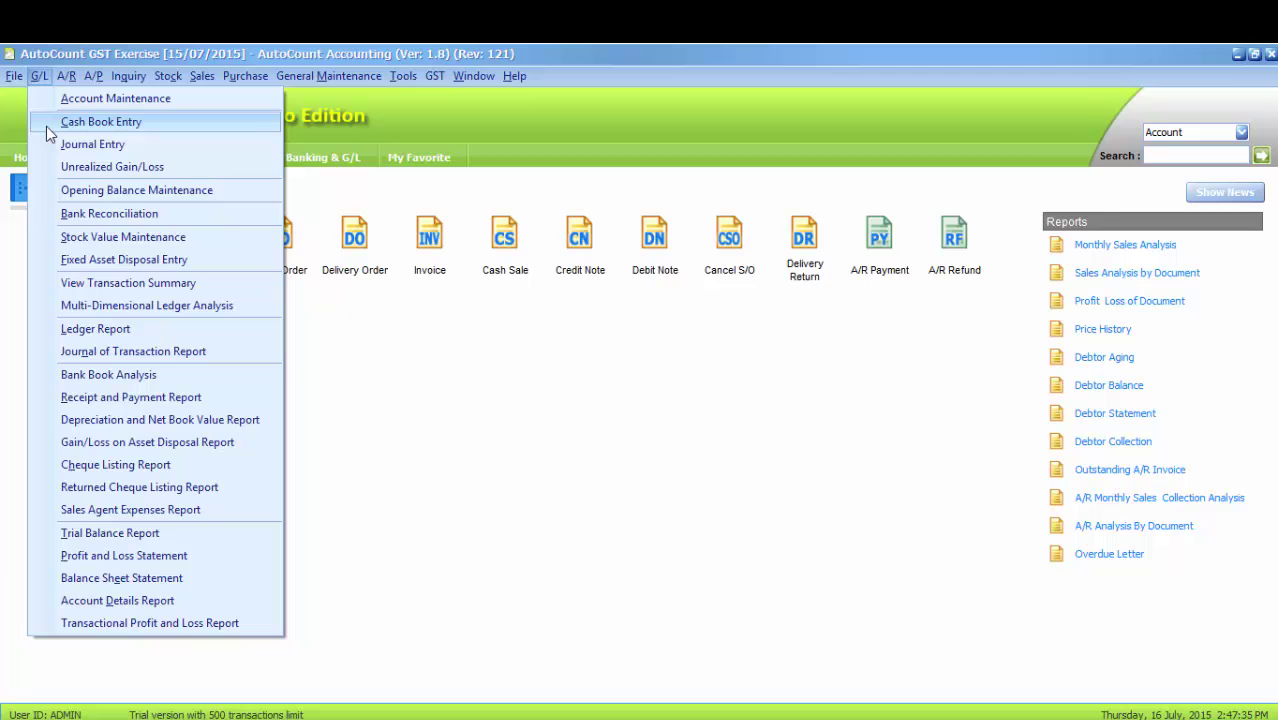
{"action": "left_click", "coordinate": [46, 126]}
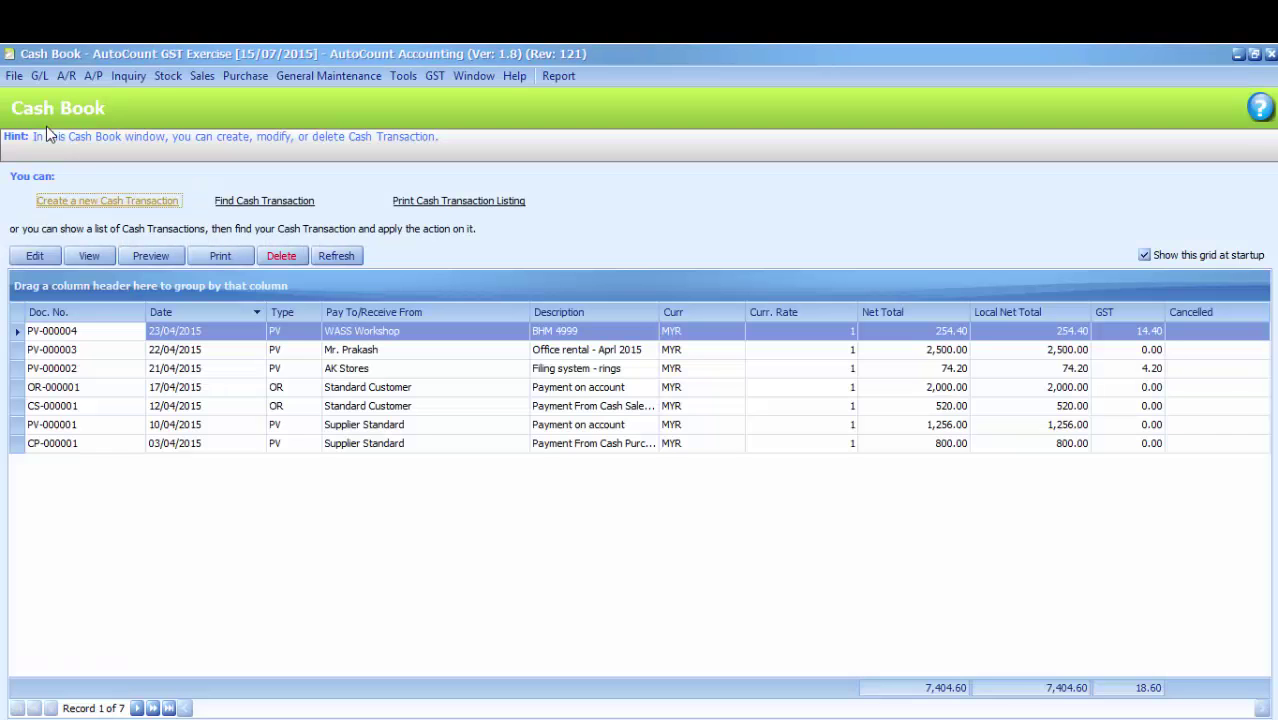
{"action": "left_click", "coordinate": [111, 203]}
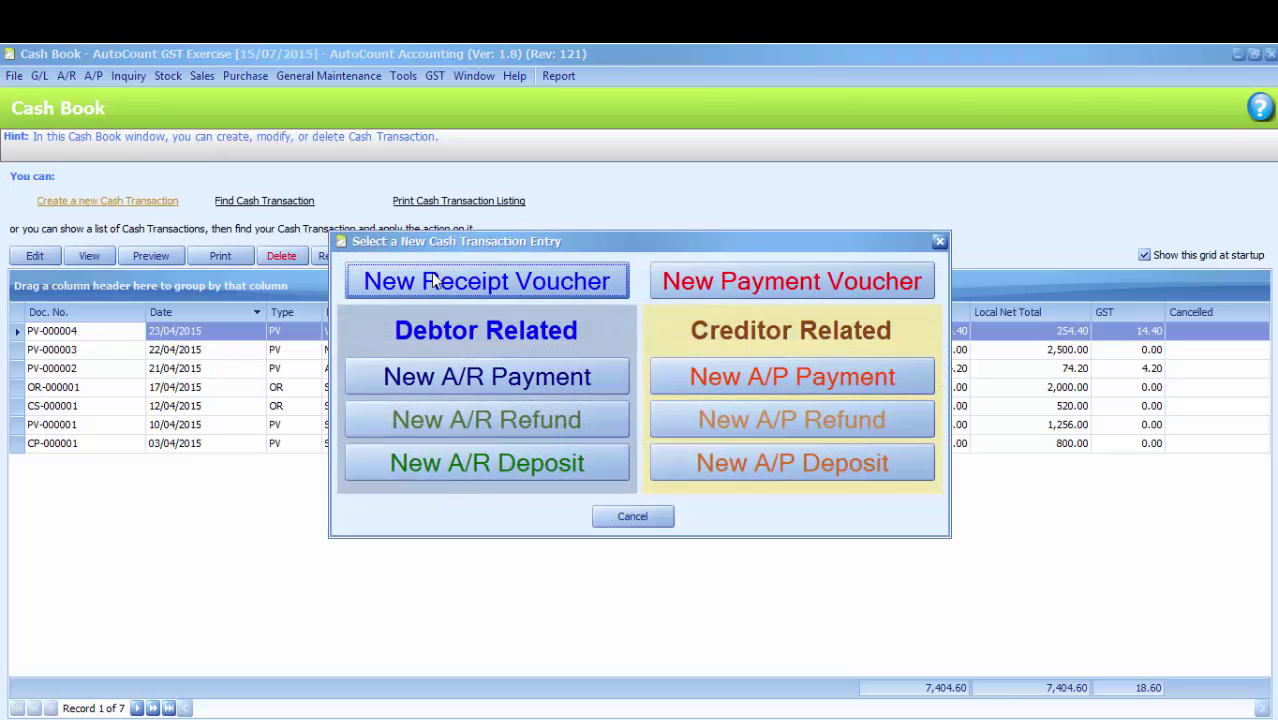
{"action": "left_click", "coordinate": [786, 285]}
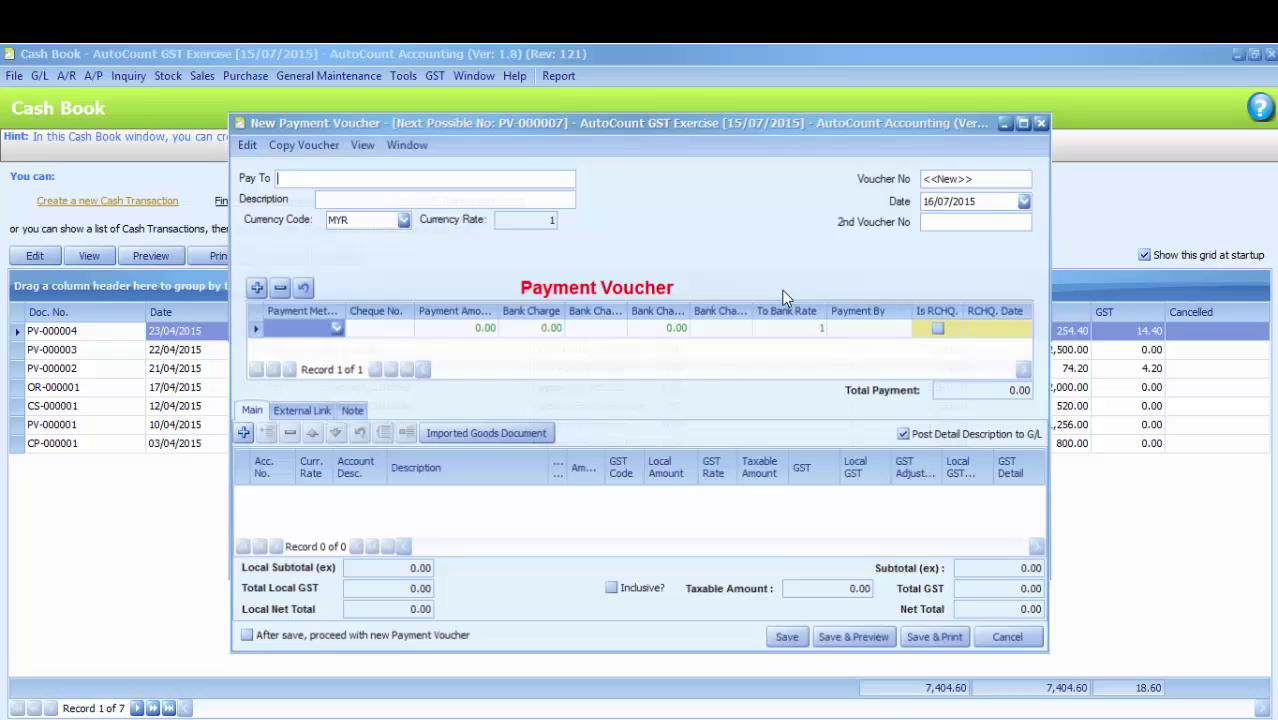
{"action": "type", "text": "RM"}
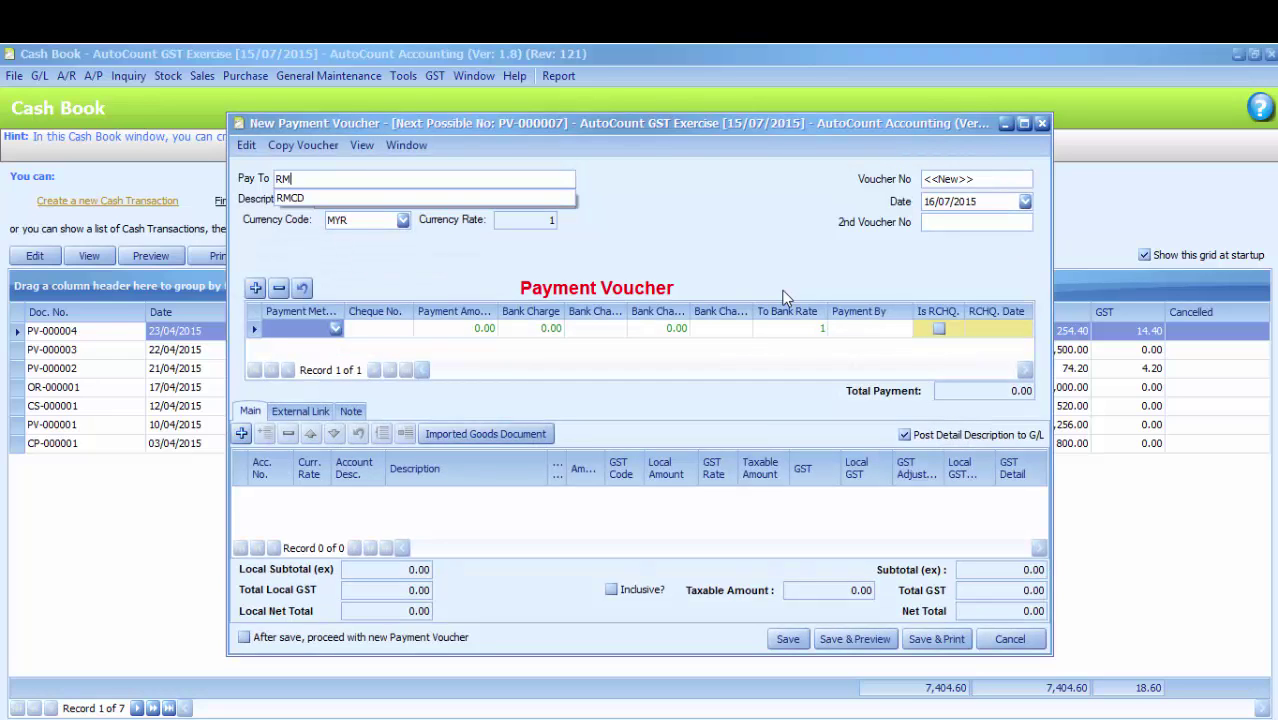
{"action": "type", "text": "CD"}
Date the voucher 29/05/2015 and describe it as 'GST April 2015'
{"action": "left_click", "coordinate": [1026, 202]}
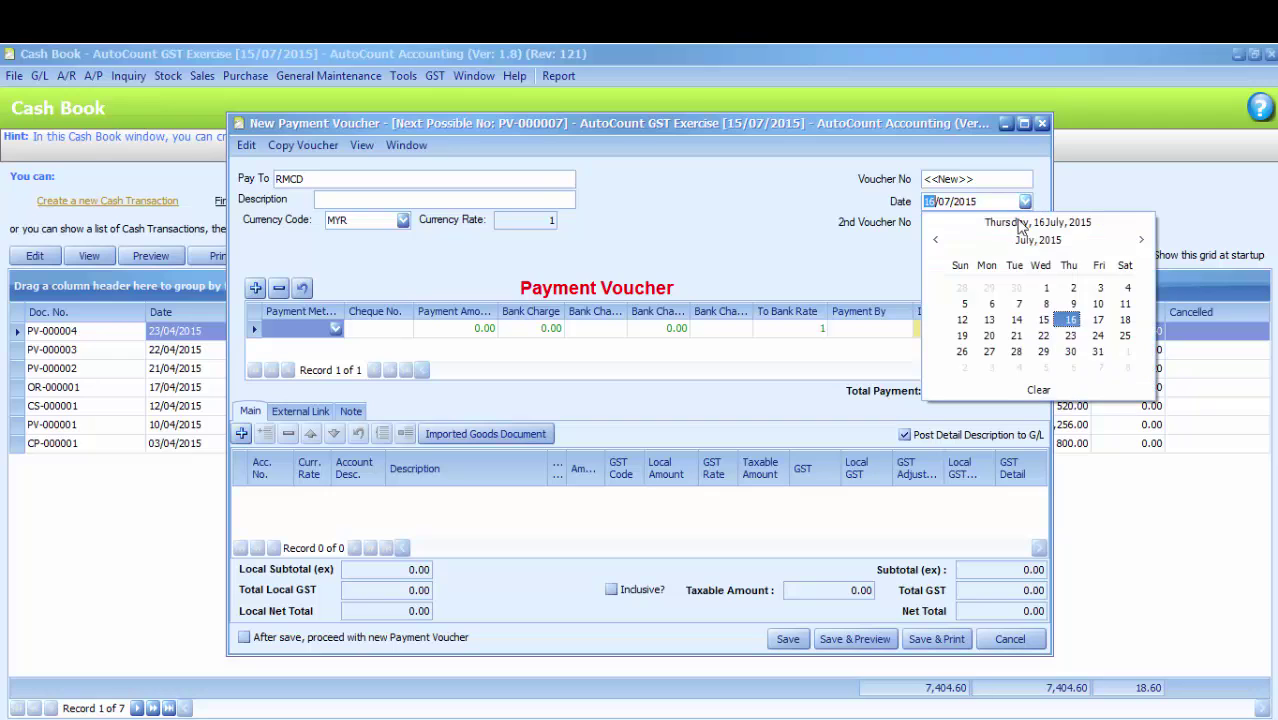
{"action": "left_click", "coordinate": [935, 240]}
{"action": "left_click", "coordinate": [935, 240]}
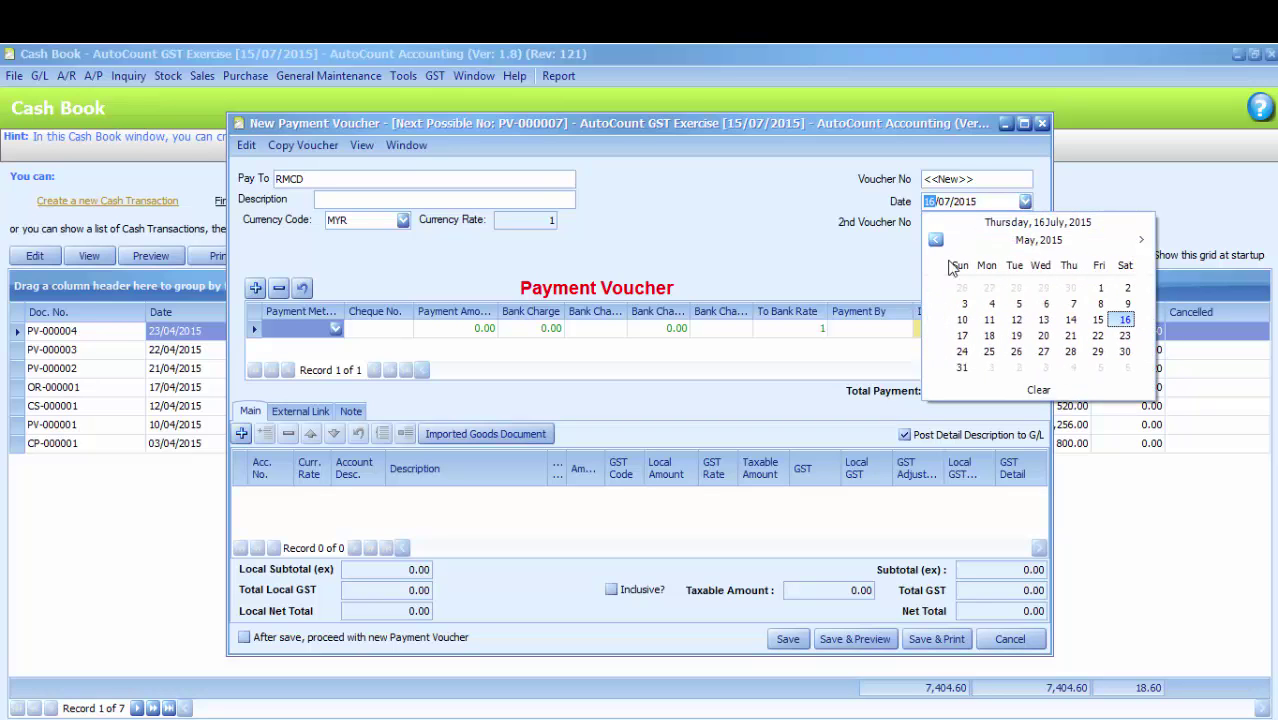
{"action": "left_click", "coordinate": [1097, 351]}
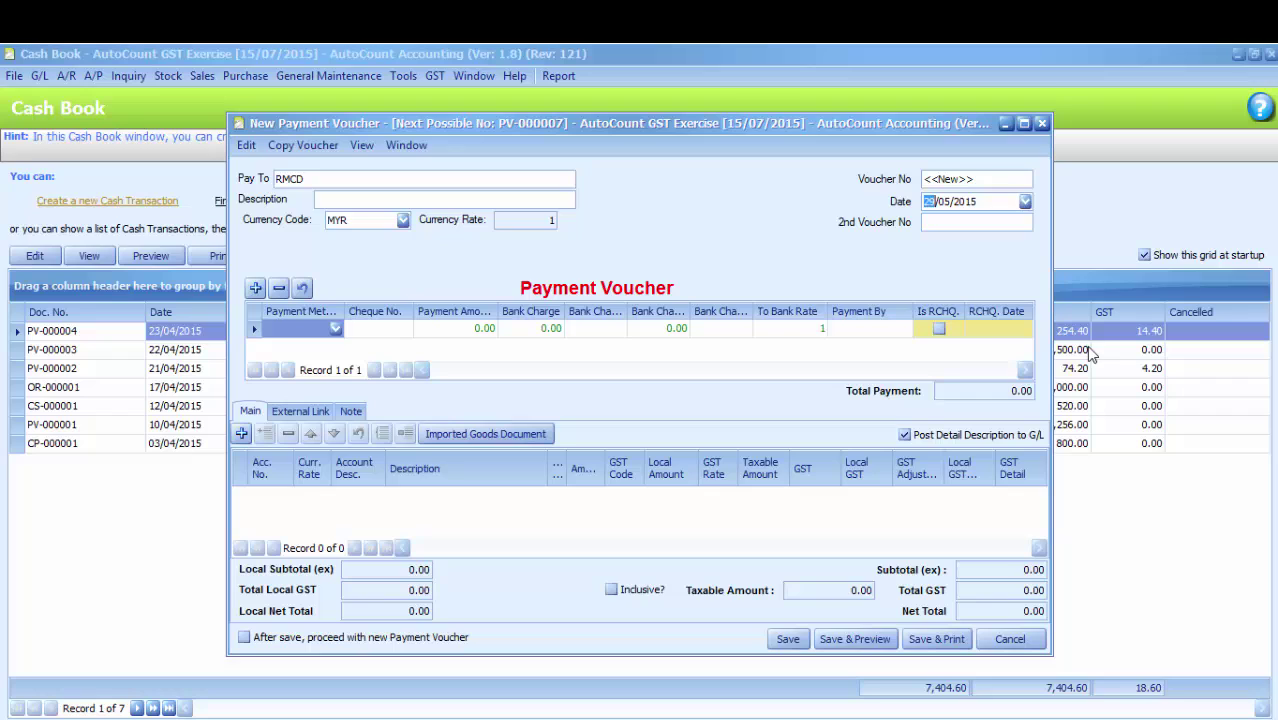
{"action": "left_click", "coordinate": [476, 201]}
{"action": "type", "text": "GST"}
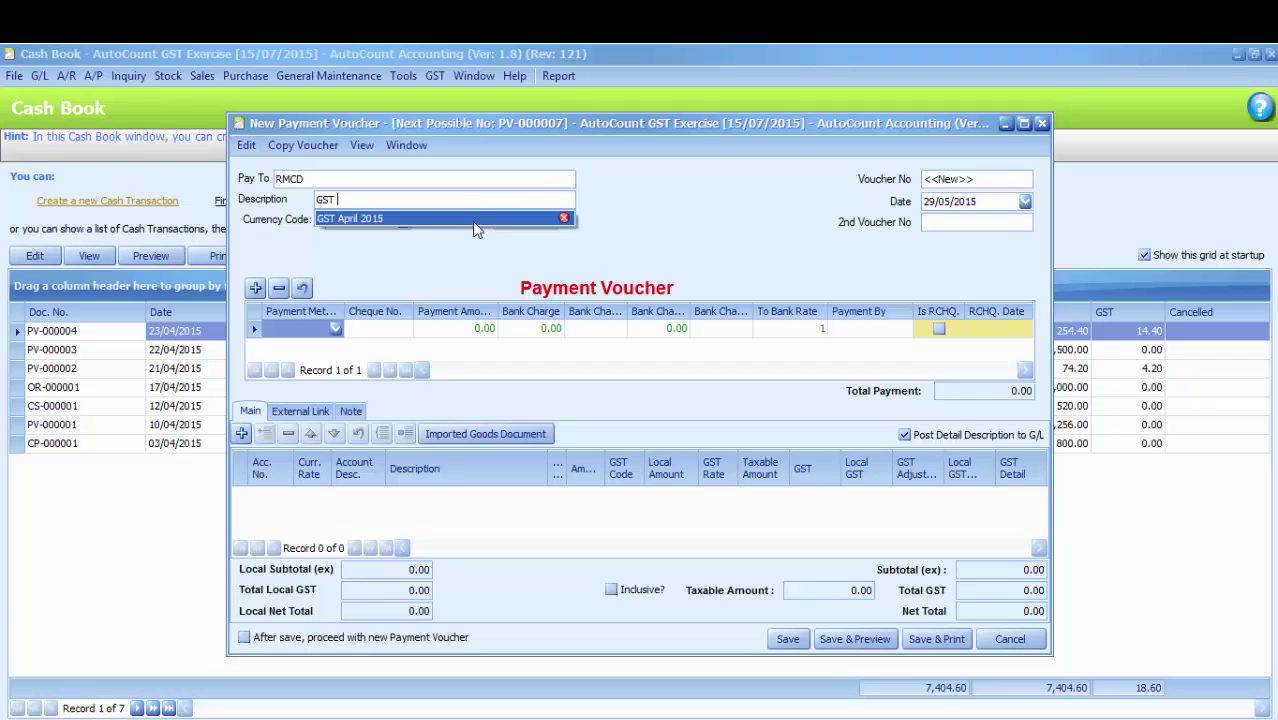
{"action": "left_click", "coordinate": [475, 219]}
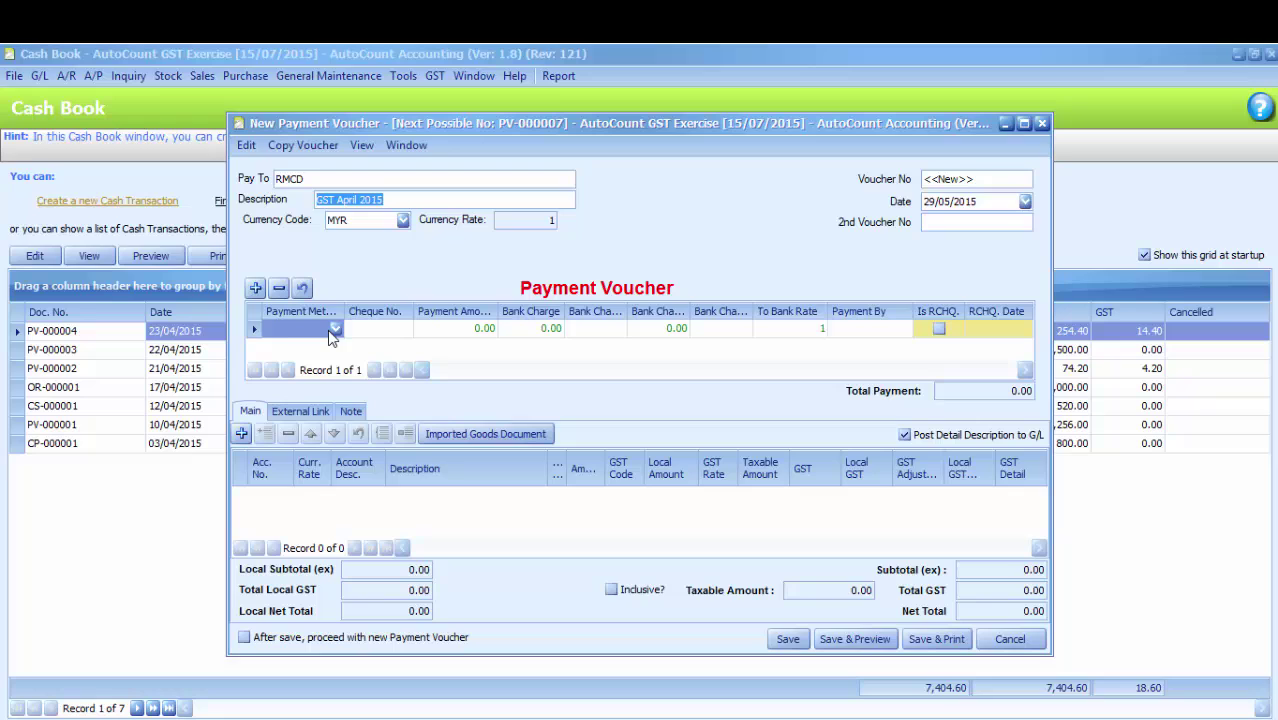
Pay 211.73 by CASH against GST-4020 GST Control Account and save the voucher
{"action": "left_click", "coordinate": [292, 332]}
{"action": "type", "text": "CASH"}
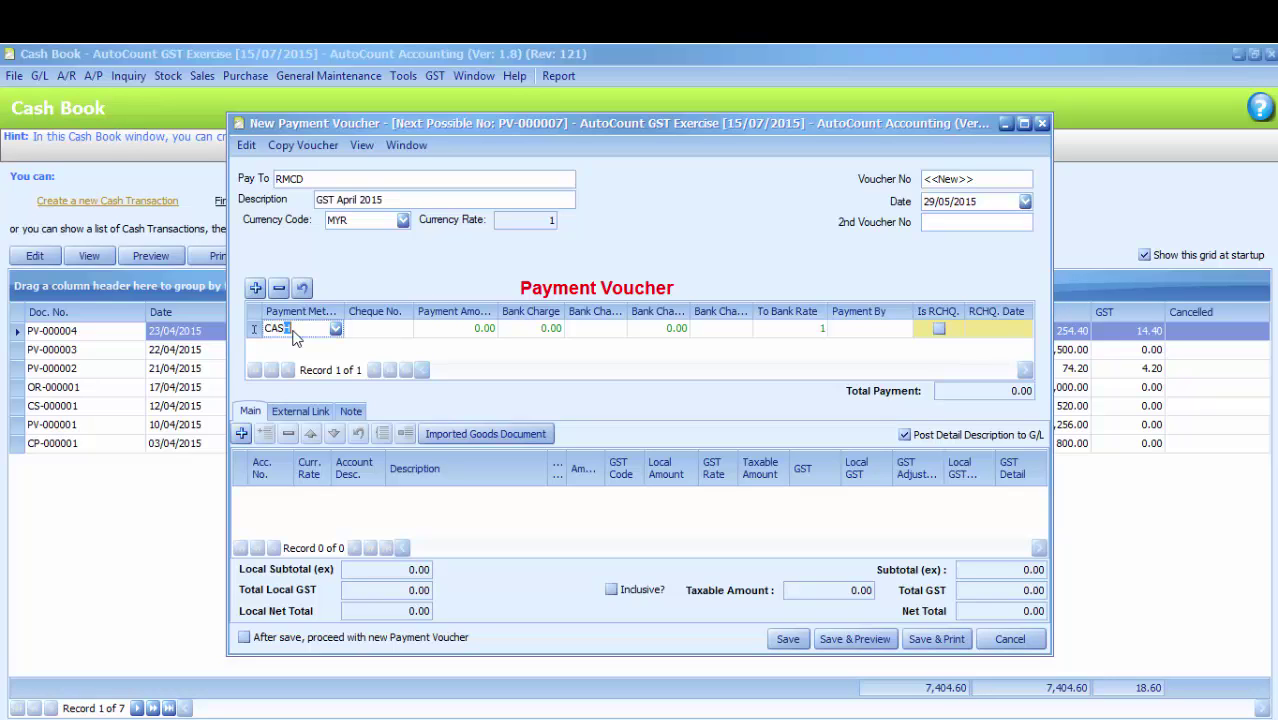
{"action": "left_click", "coordinate": [450, 331]}
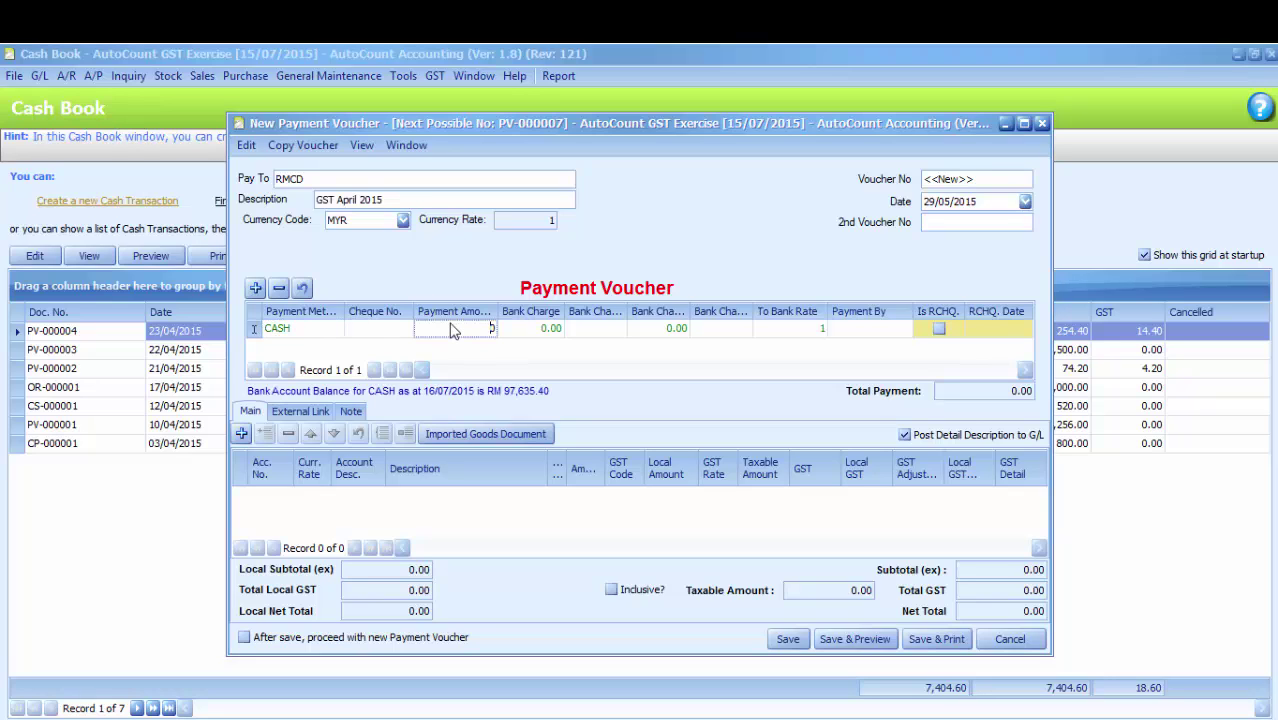
{"action": "type", "text": "211.73"}
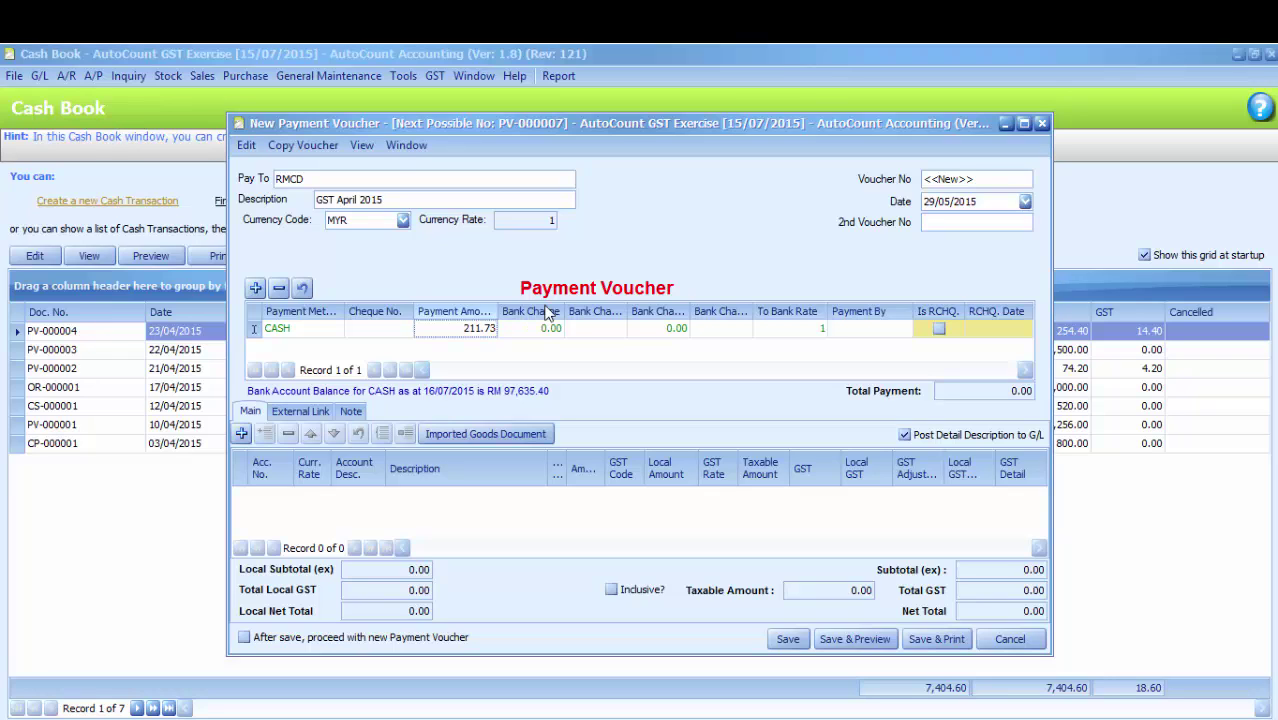
{"action": "left_click", "coordinate": [866, 336]}
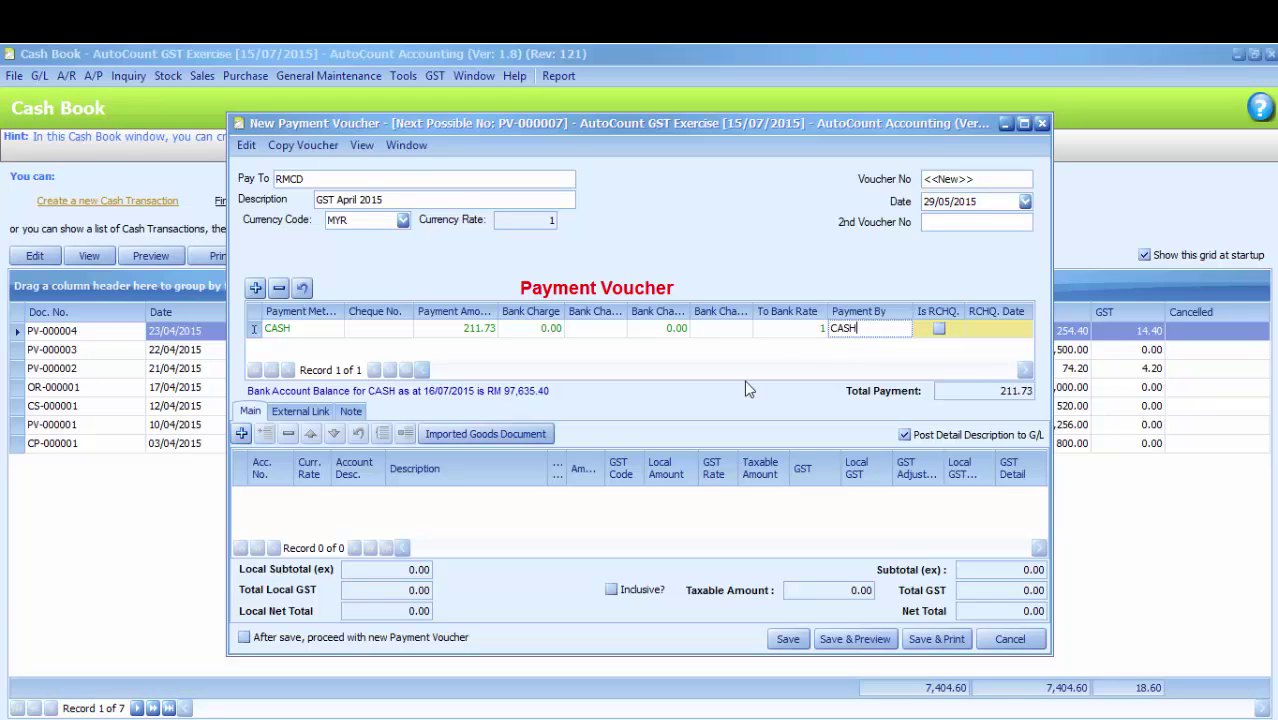
{"action": "left_click", "coordinate": [241, 434]}
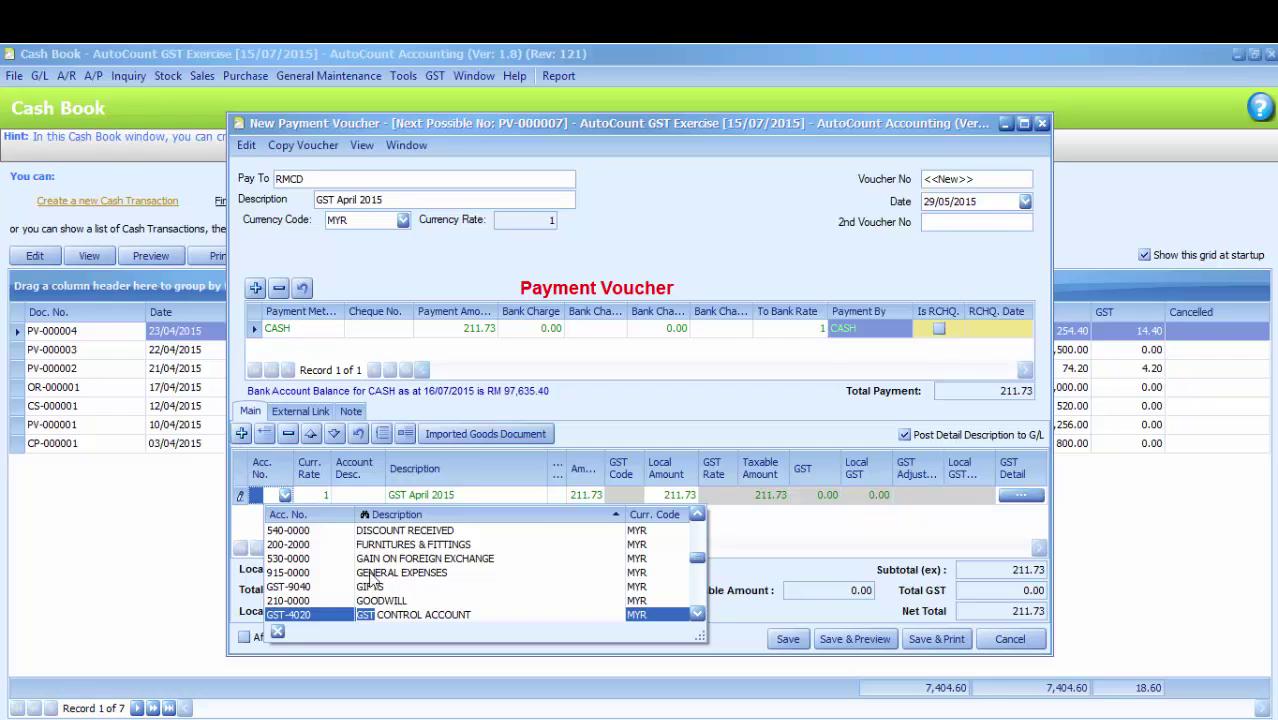
{"action": "left_click", "coordinate": [387, 614]}
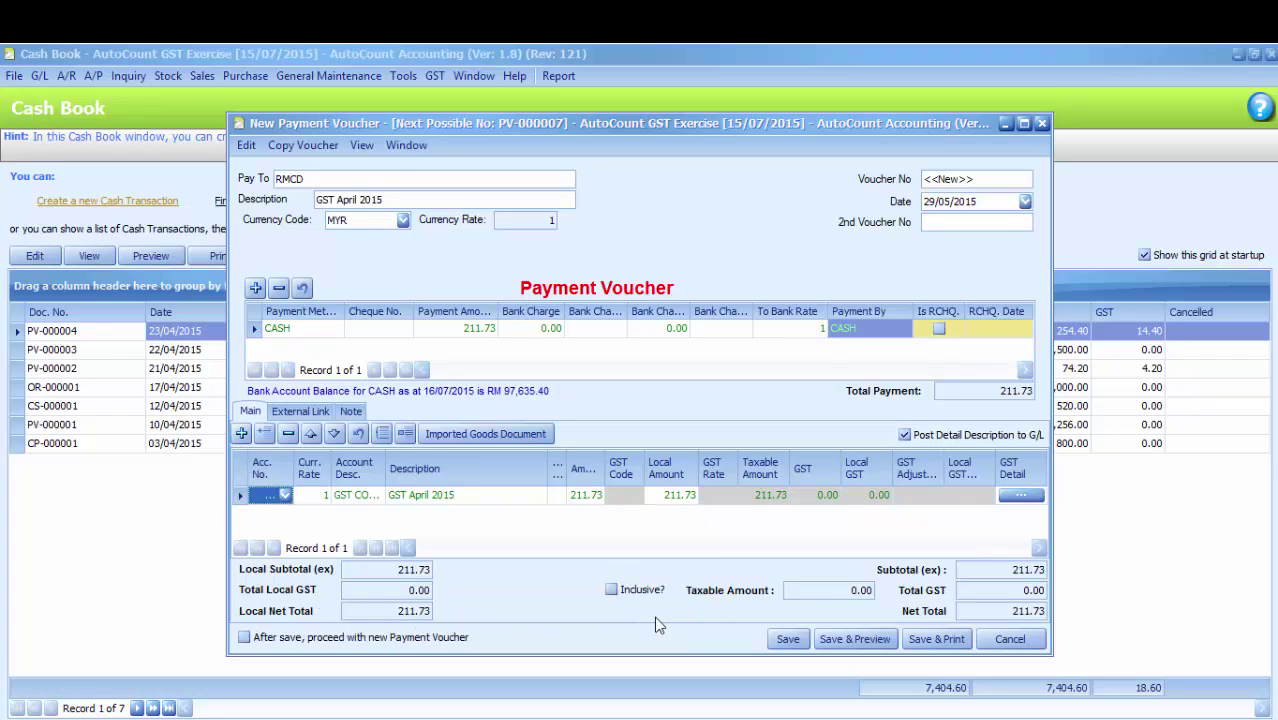
{"action": "left_click", "coordinate": [788, 642]}
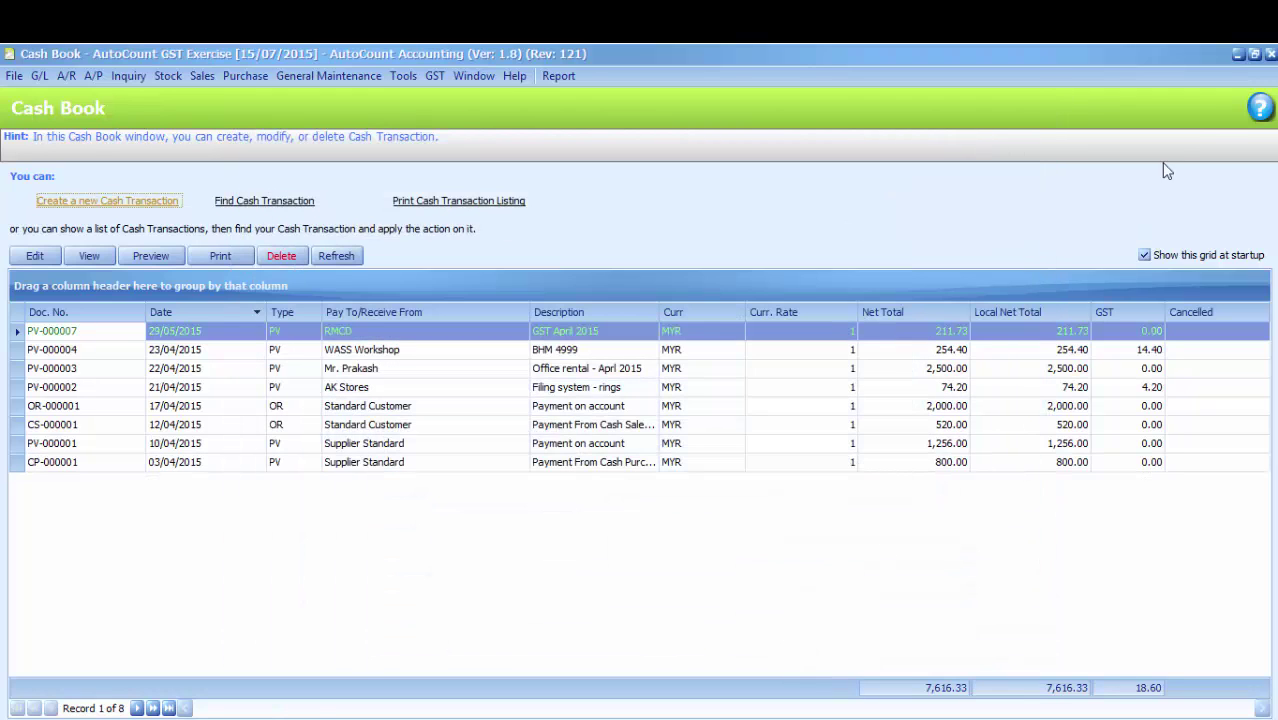
Close the Cash Book window to return to the home page
{"action": "left_click", "coordinate": [1272, 55]}
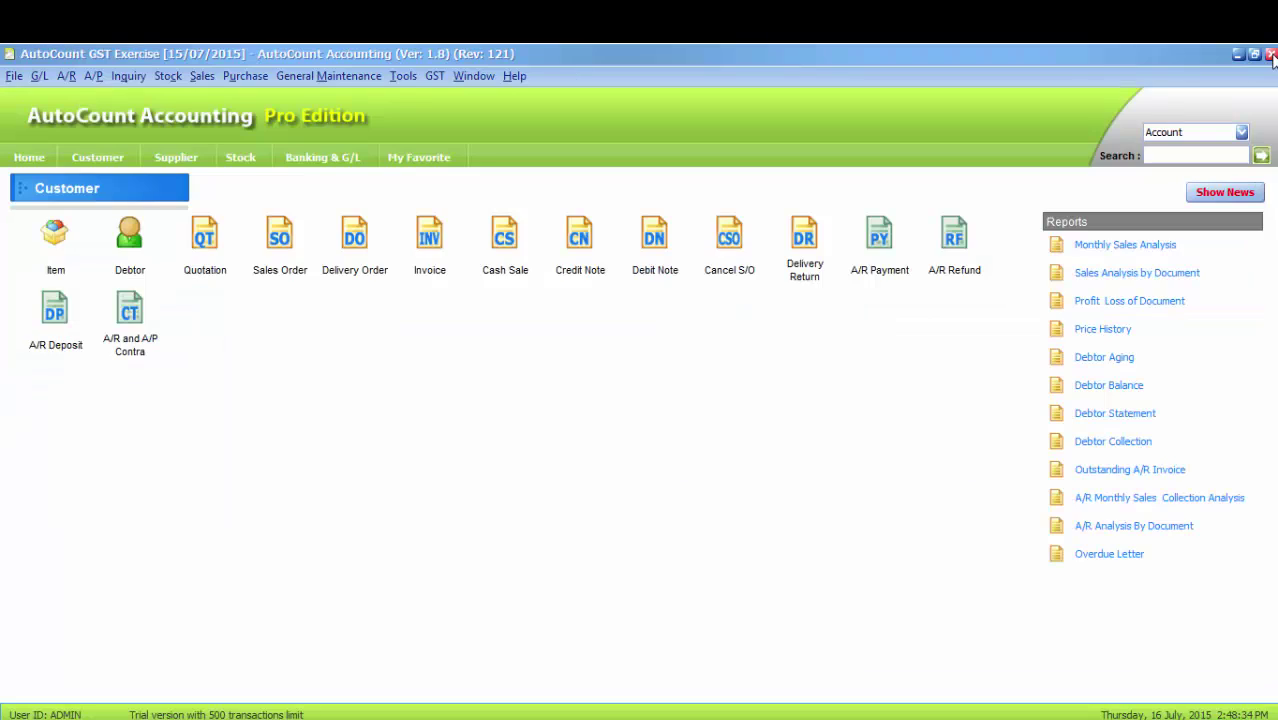